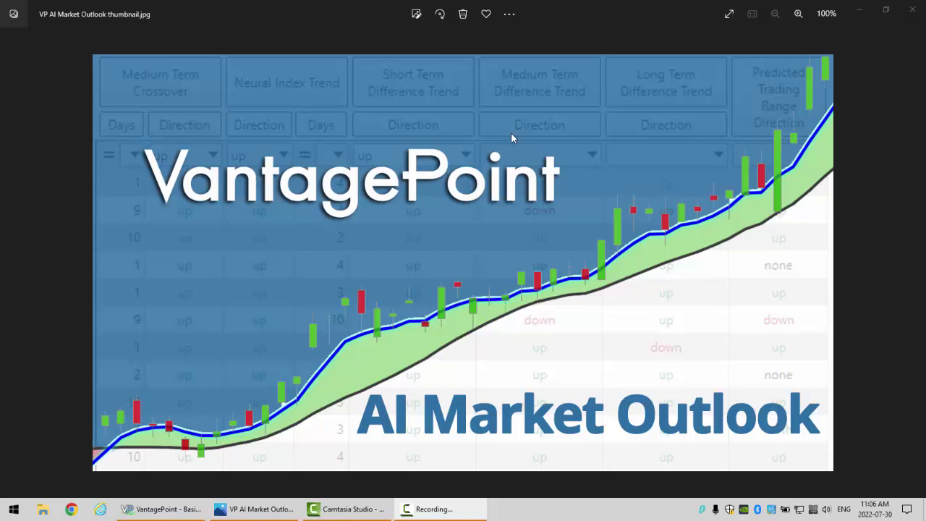
Bring VantagePoint's U.S. Dollar Index daily chart in front of the Photos thumbnail.
{"action": "left_click", "coordinate": [168, 509]}
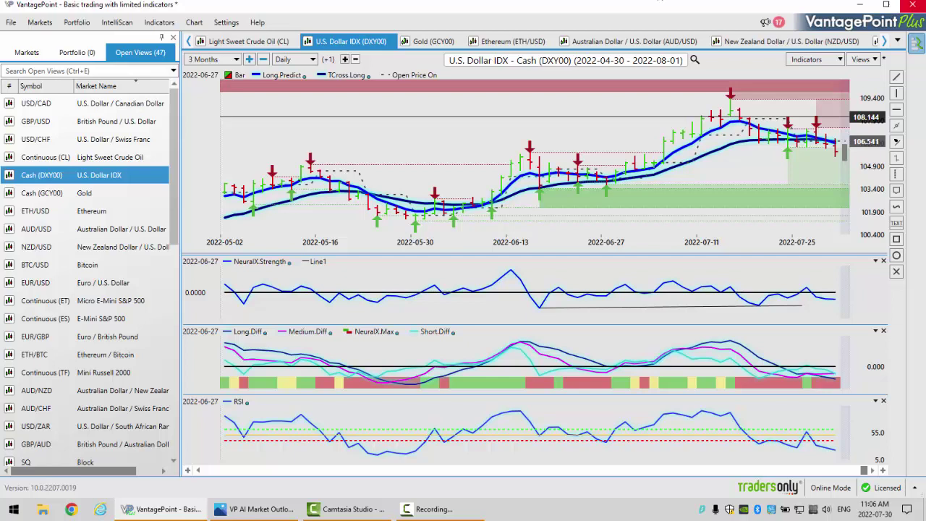
Show the U.S. Dollar IDX readings for the 2022-07-29 bar: close 105.828, RSI 22.2.
{"action": "left_click", "coordinate": [838, 154]}
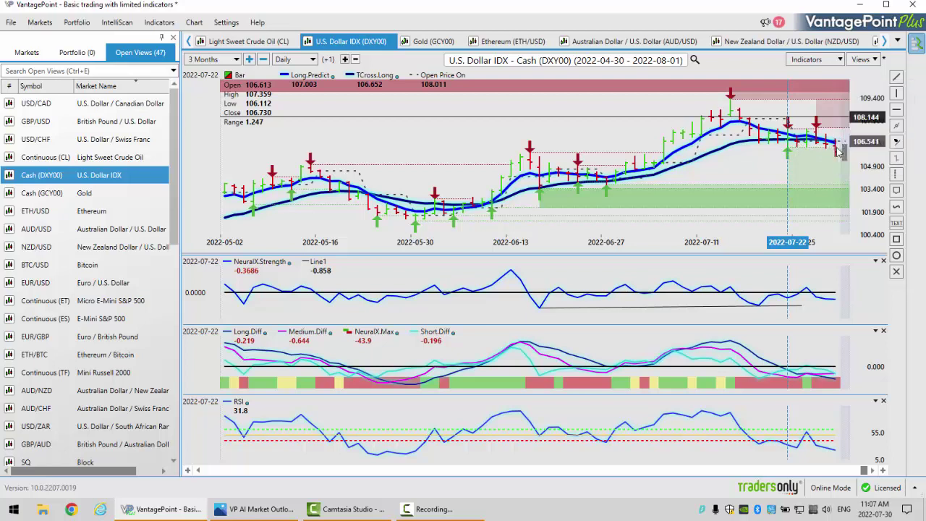
{"action": "left_click", "coordinate": [839, 150]}
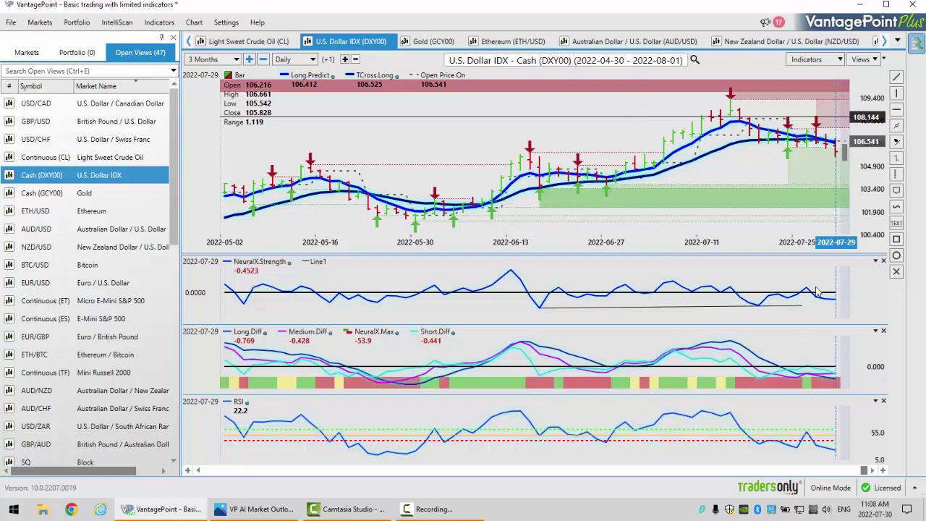
Check the U.S. Dollar IDX readings for 2022-07-26 and June, then return to 2022-07-29.
{"action": "left_click", "coordinate": [811, 384]}
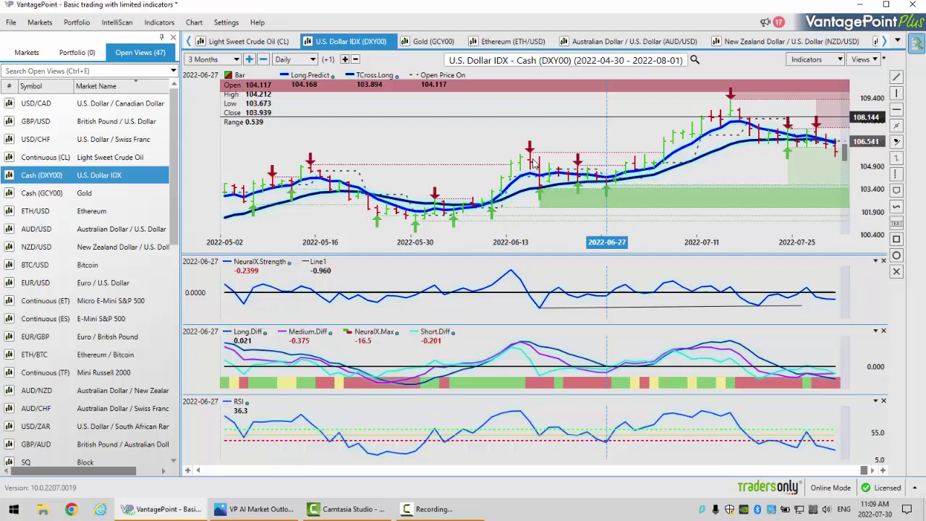
{"action": "mouse_move", "coordinate": [532, 163]}
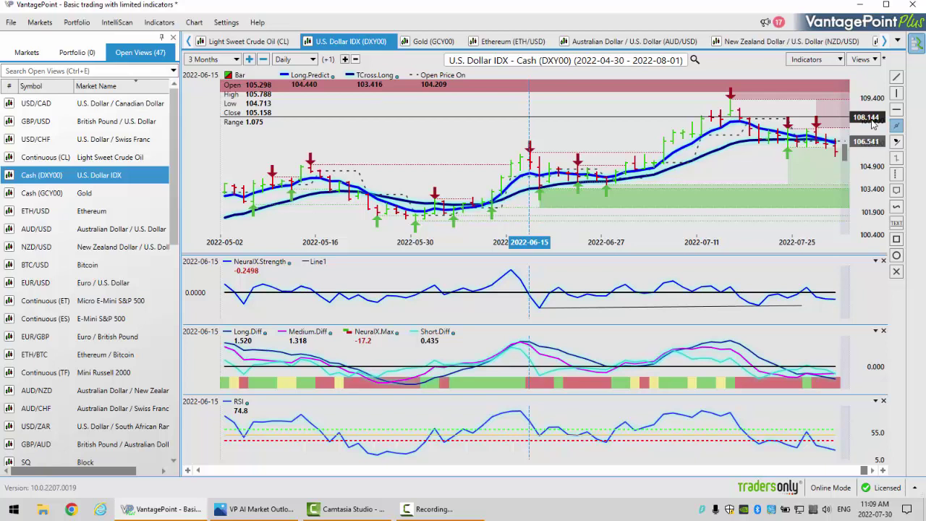
{"action": "left_click", "coordinate": [838, 152]}
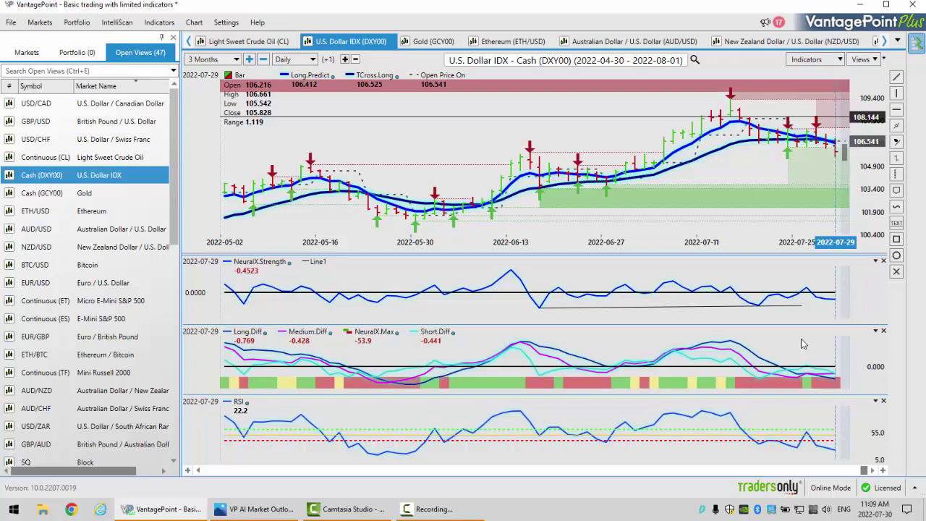
Open the Gold (GCY00) chart and read its bars for 2022-07-29, 07-27 and 07-25.
{"action": "left_click", "coordinate": [85, 194]}
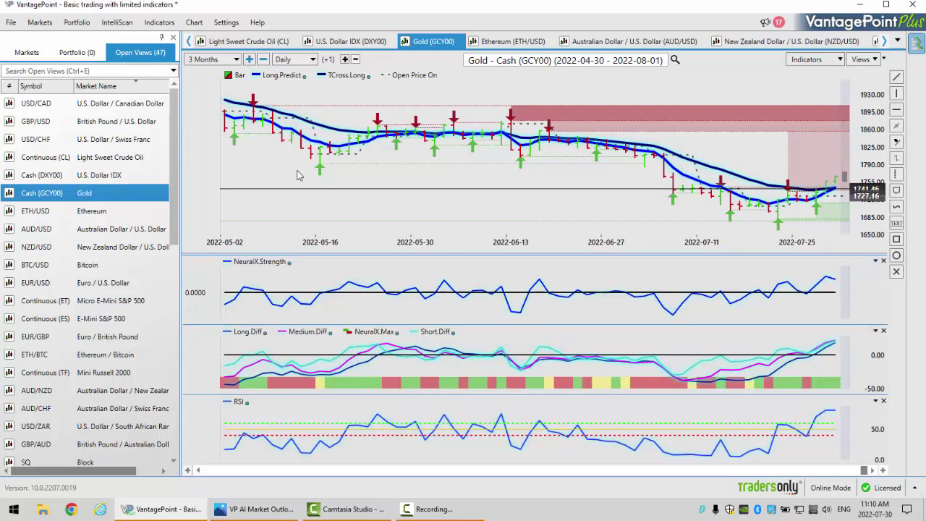
{"action": "left_click", "coordinate": [841, 190]}
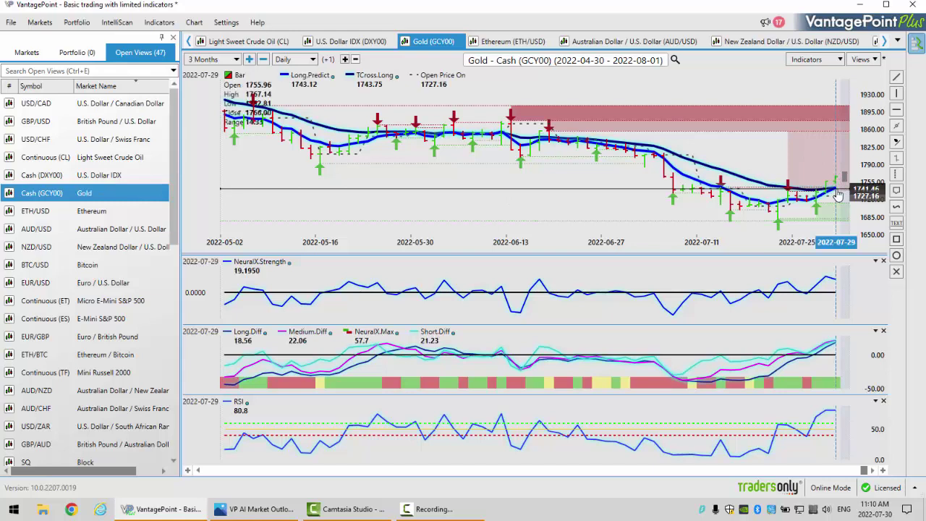
{"action": "left_click", "coordinate": [818, 203]}
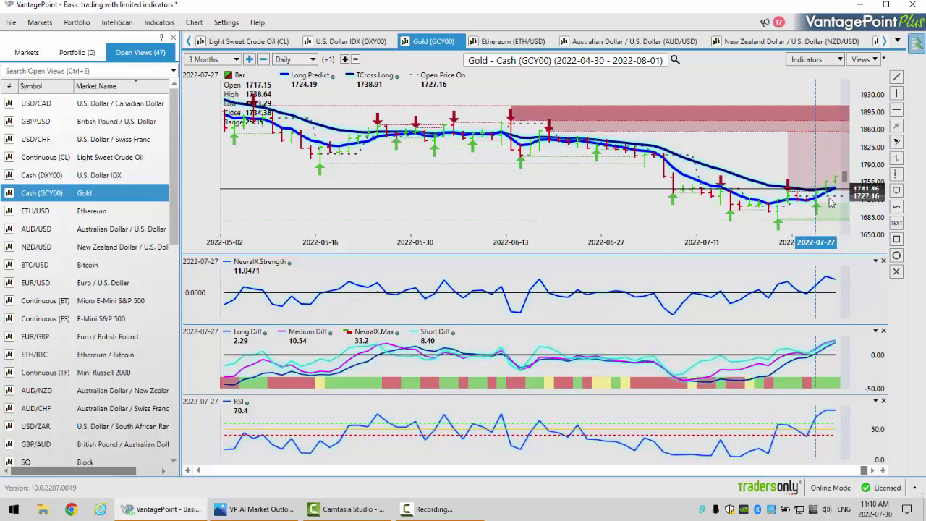
{"action": "left_click", "coordinate": [829, 203]}
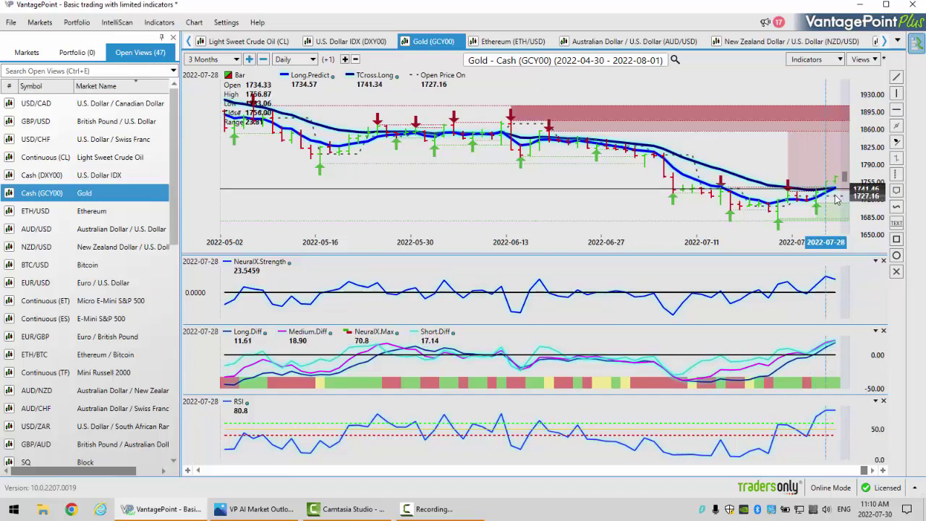
{"action": "left_click", "coordinate": [838, 201]}
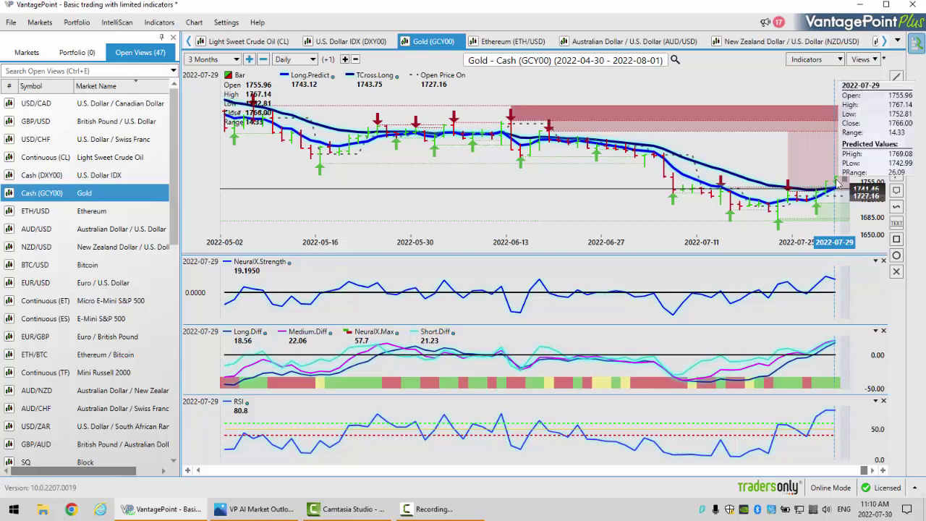
{"action": "left_click", "coordinate": [799, 206]}
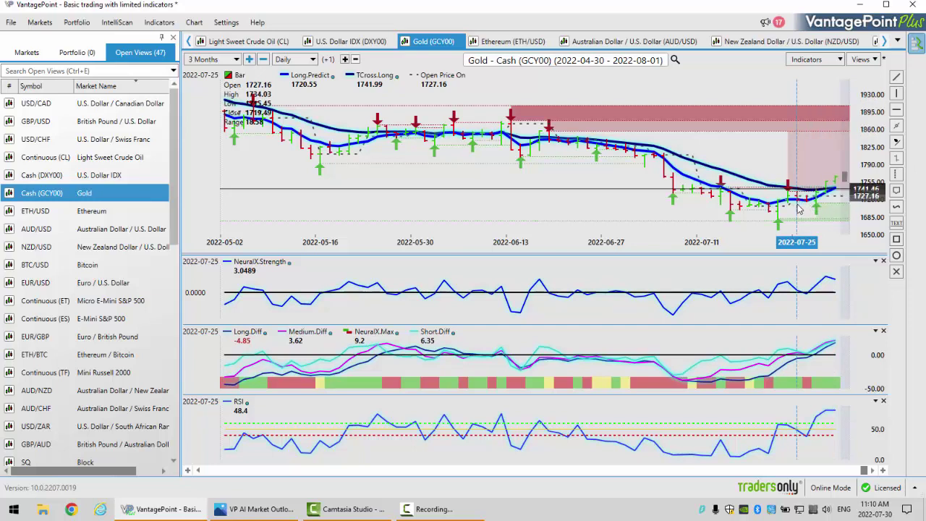
{"action": "mouse_move", "coordinate": [815, 204]}
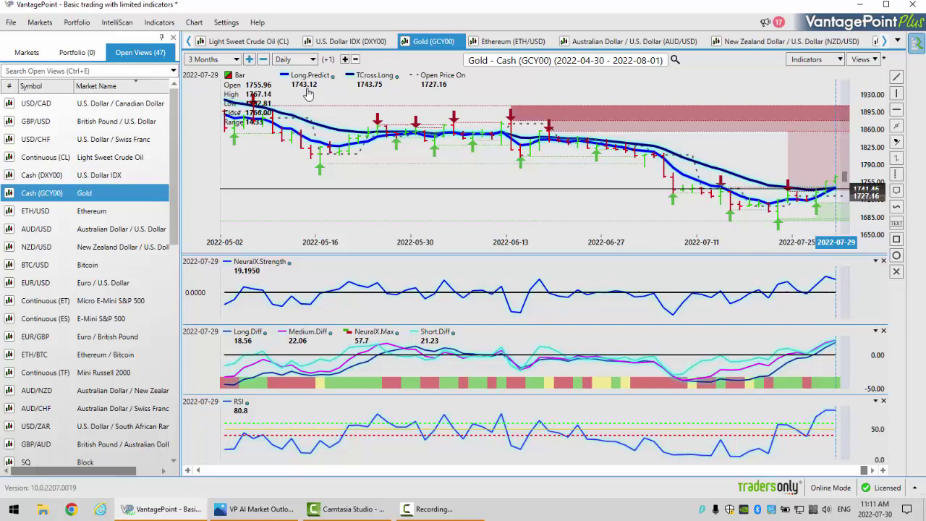
Review the Light Sweet Crude Oil daily chart, then switch to the E-Mini S&P 500 chart.
{"action": "left_click", "coordinate": [116, 161]}
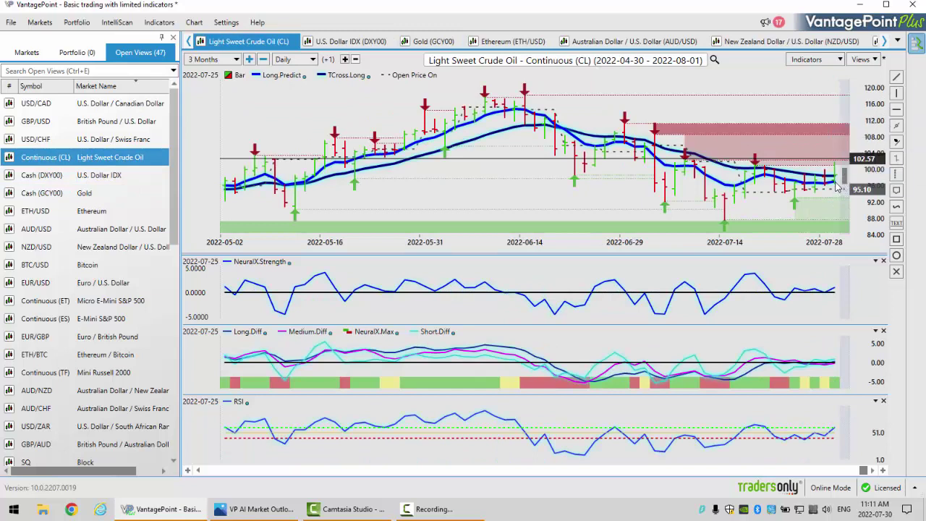
{"action": "mouse_move", "coordinate": [838, 187]}
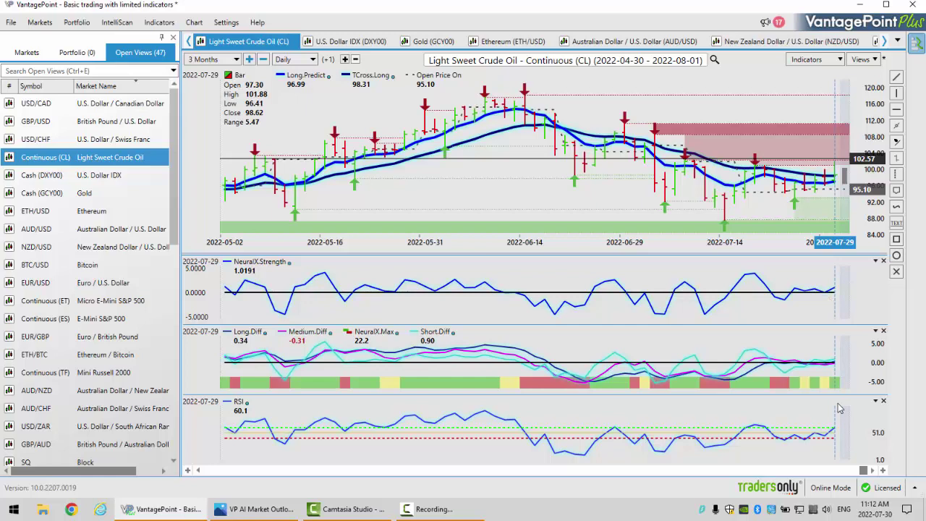
{"action": "mouse_move", "coordinate": [833, 369]}
{"action": "left_click", "coordinate": [173, 394]}
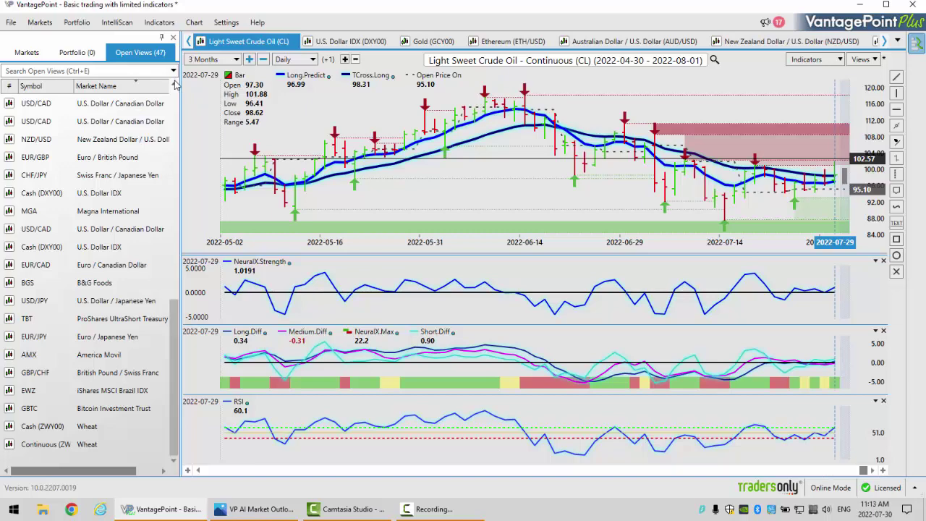
{"action": "scroll", "coordinate": [175, 86], "scroll_direction": "up", "scroll_amount": 1}
{"action": "left_click", "coordinate": [104, 138]}
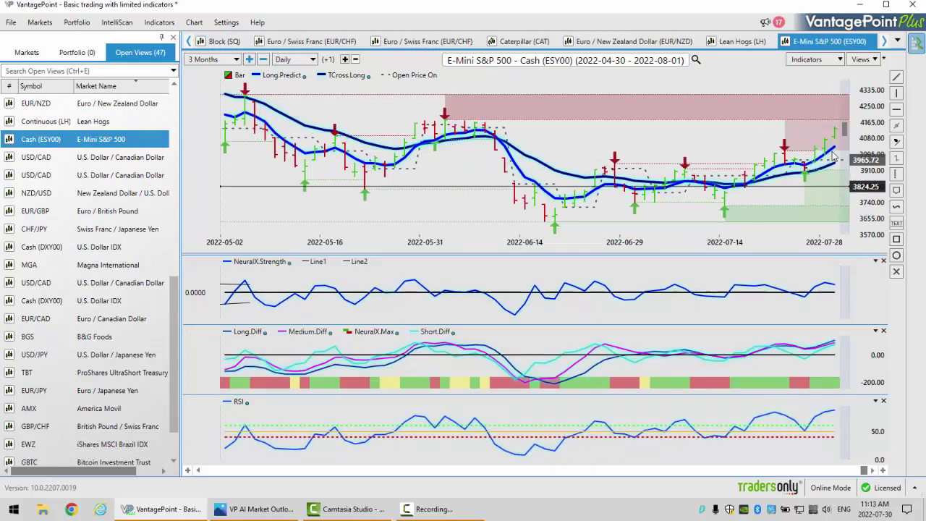
{"action": "mouse_move", "coordinate": [837, 159]}
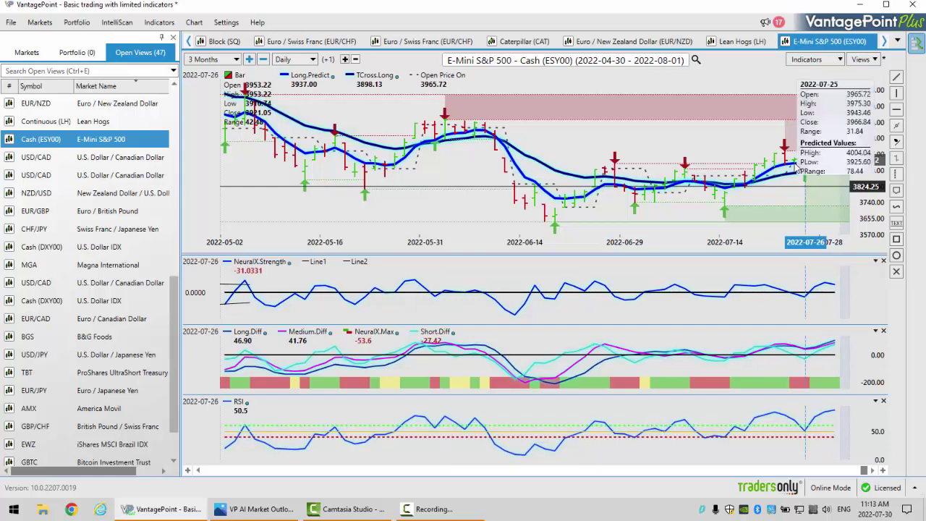
{"action": "mouse_move", "coordinate": [801, 167]}
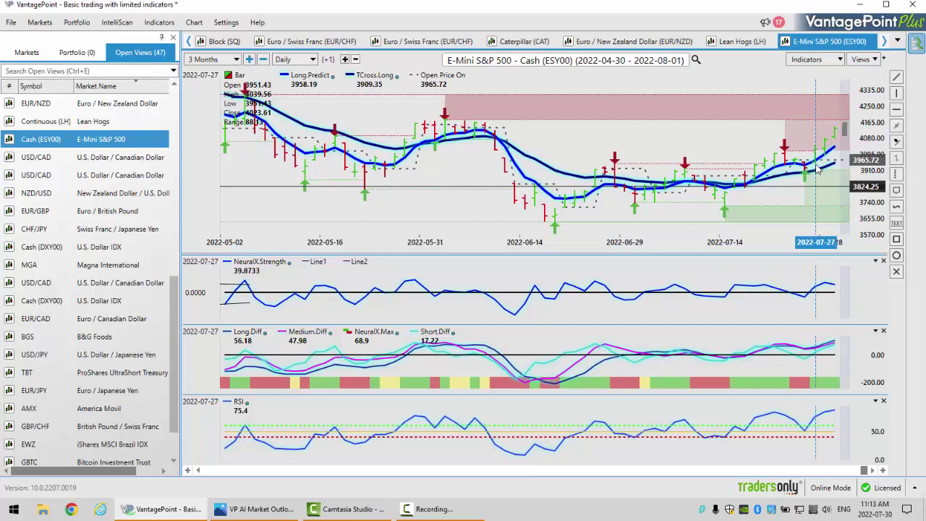
{"action": "mouse_move", "coordinate": [818, 145]}
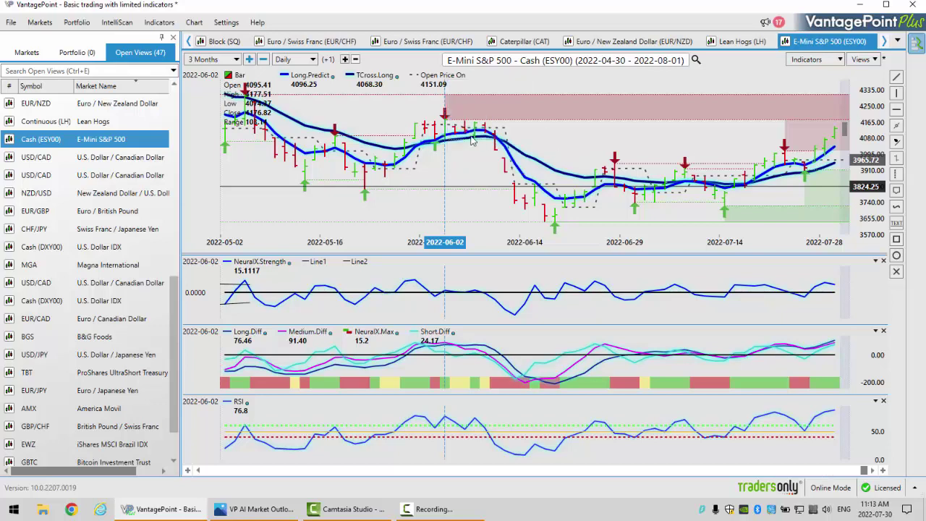
{"action": "mouse_move", "coordinate": [450, 127]}
{"action": "mouse_move", "coordinate": [837, 350]}
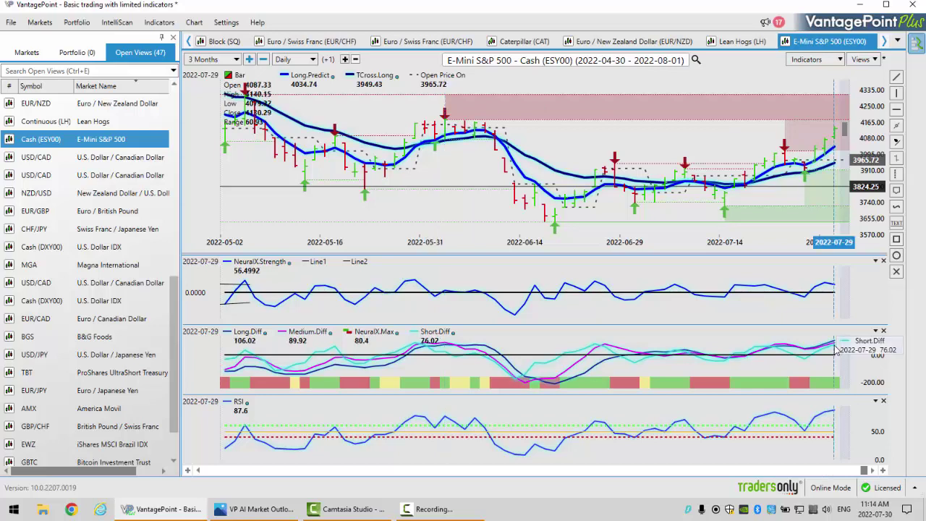
{"action": "left_click", "coordinate": [831, 288]}
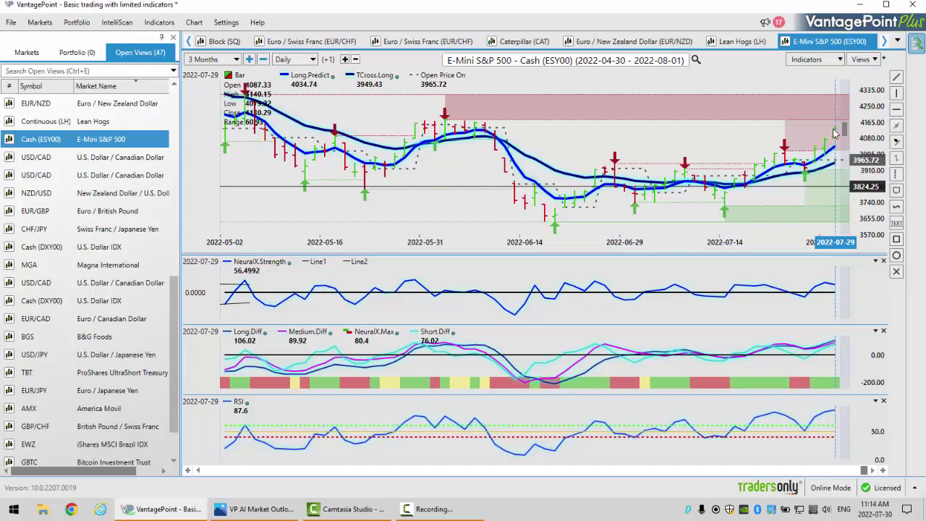
{"action": "mouse_move", "coordinate": [837, 141]}
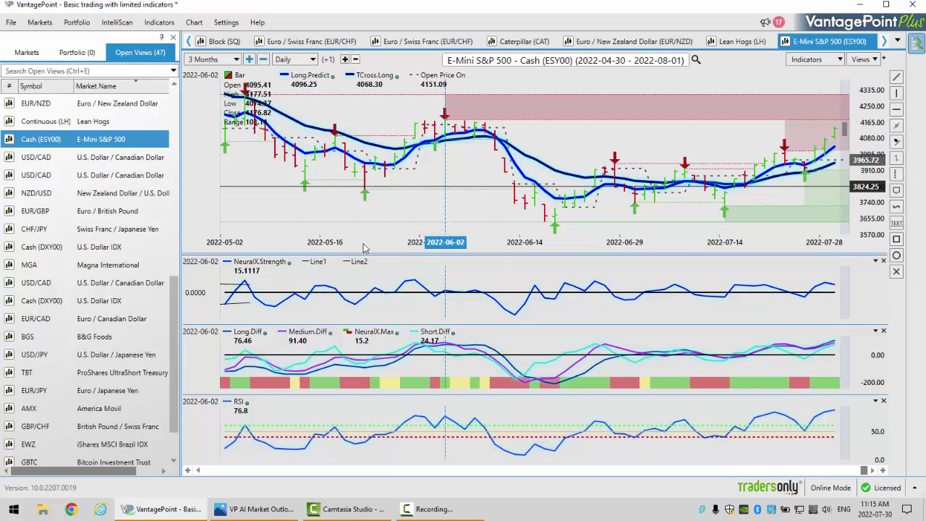
Open the Bitcoin BTC/USD chart with a 1 Year range, 2021-07-30 to 2022-07-30.
{"action": "left_click", "coordinate": [178, 449]}
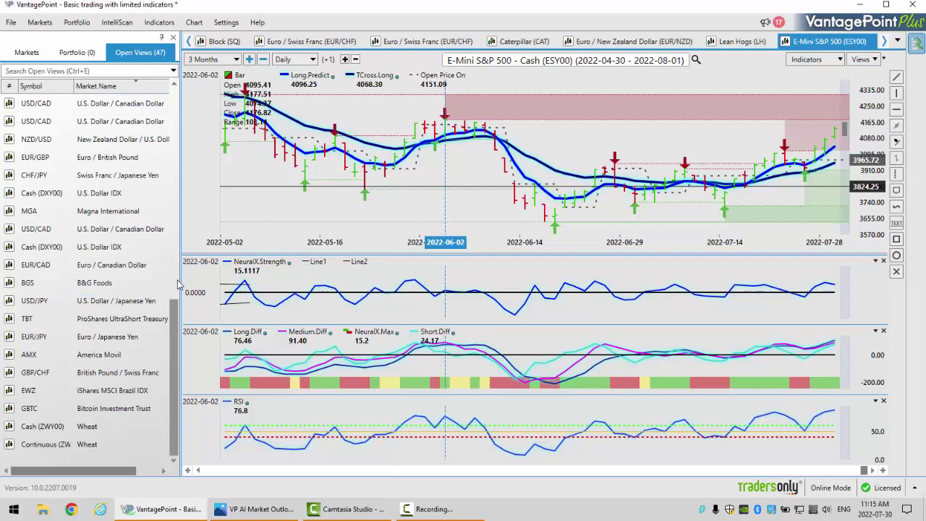
{"action": "left_click_drag", "start_coordinate": [176, 339], "coordinate": [176, 116]}
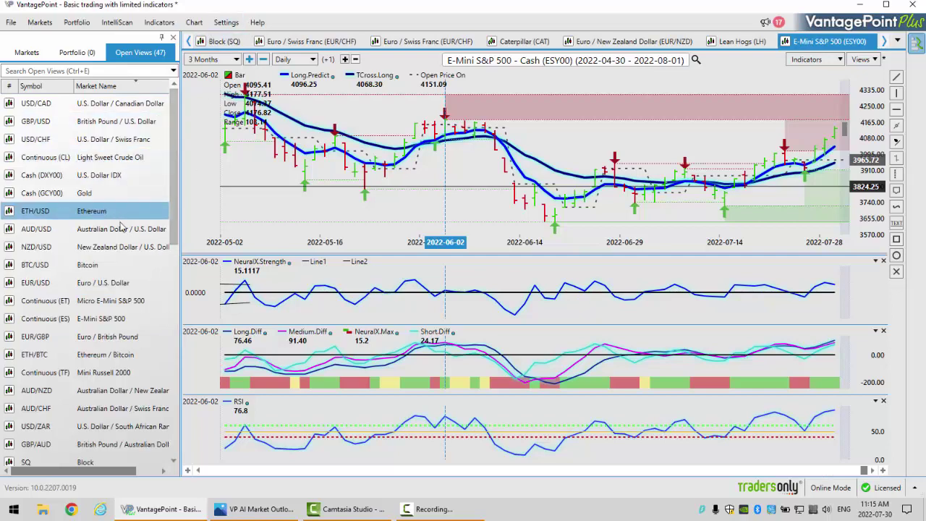
{"action": "left_click", "coordinate": [99, 274]}
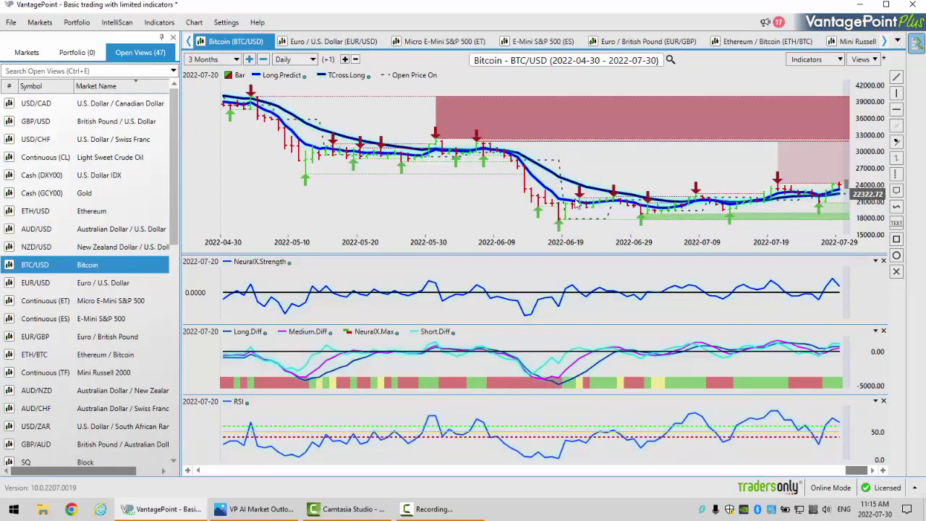
{"action": "mouse_move", "coordinate": [841, 192]}
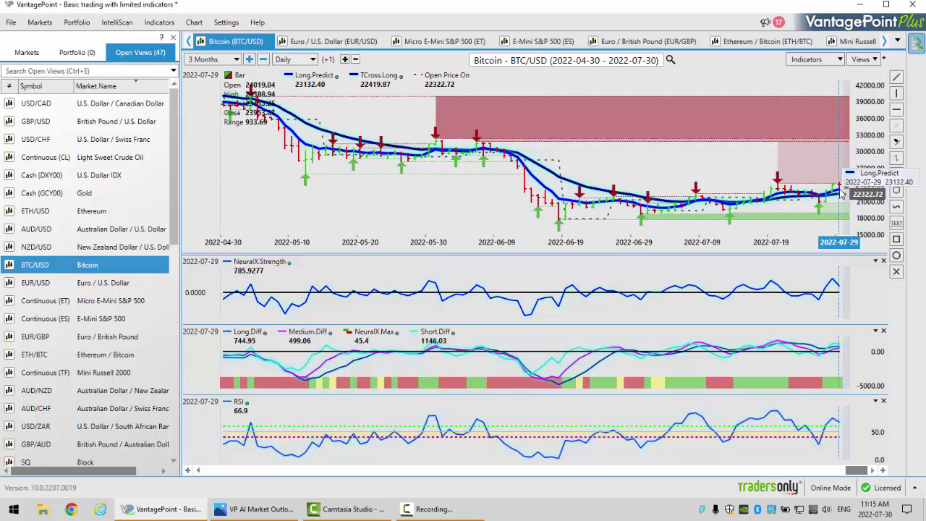
{"action": "left_click", "coordinate": [237, 60]}
{"action": "left_click", "coordinate": [201, 204]}
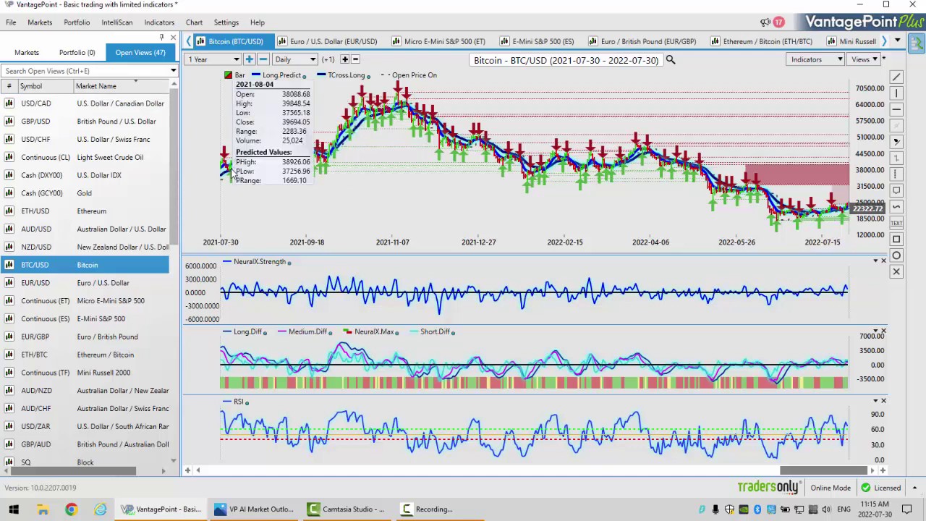
Change the Bitcoin chart range to 3 Months, then to 6 Months.
{"action": "left_click", "coordinate": [238, 61]}
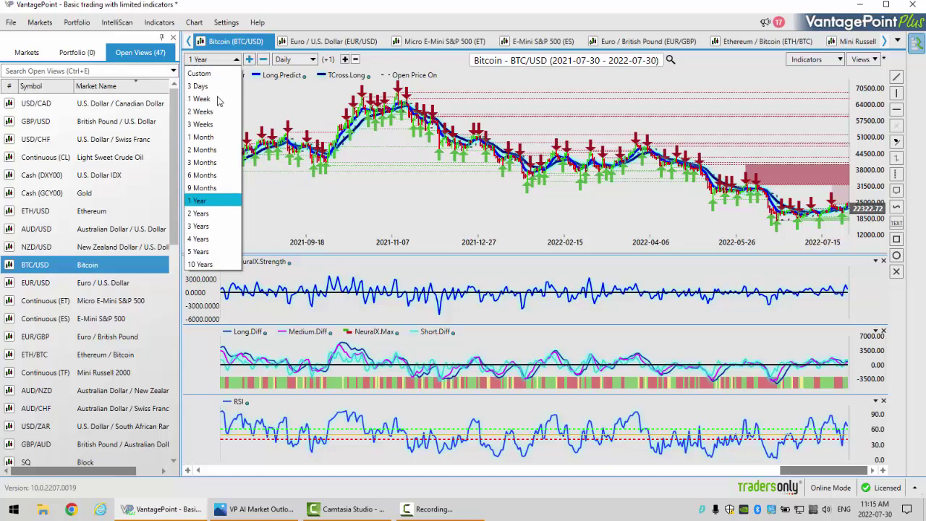
{"action": "left_click", "coordinate": [214, 164]}
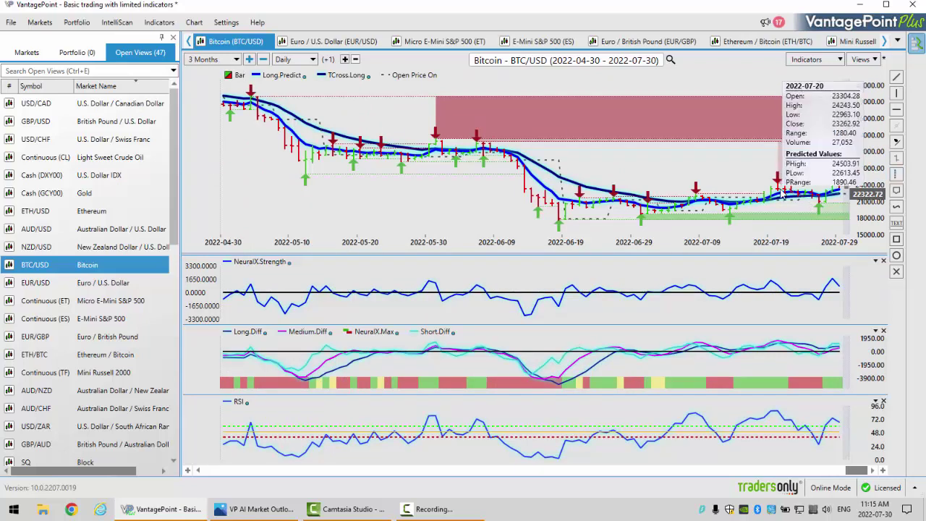
{"action": "mouse_move", "coordinate": [782, 197]}
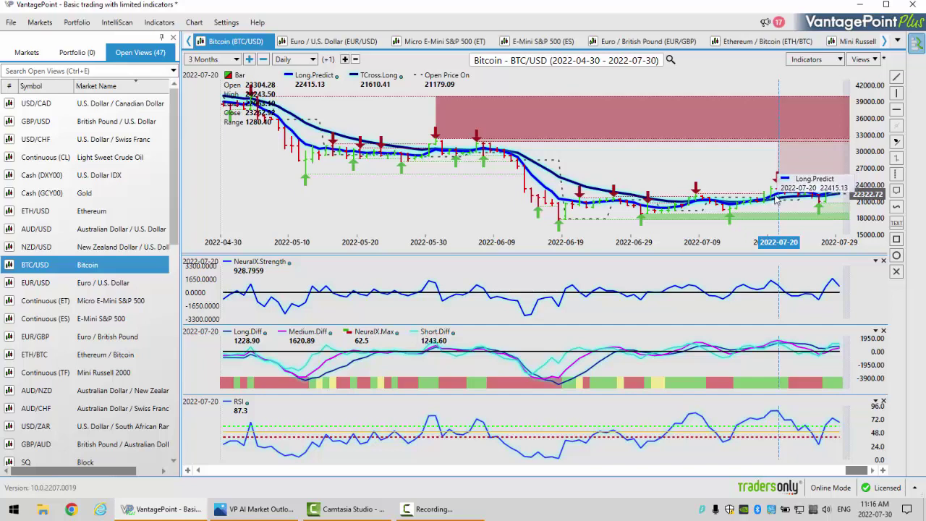
{"action": "left_click", "coordinate": [236, 60]}
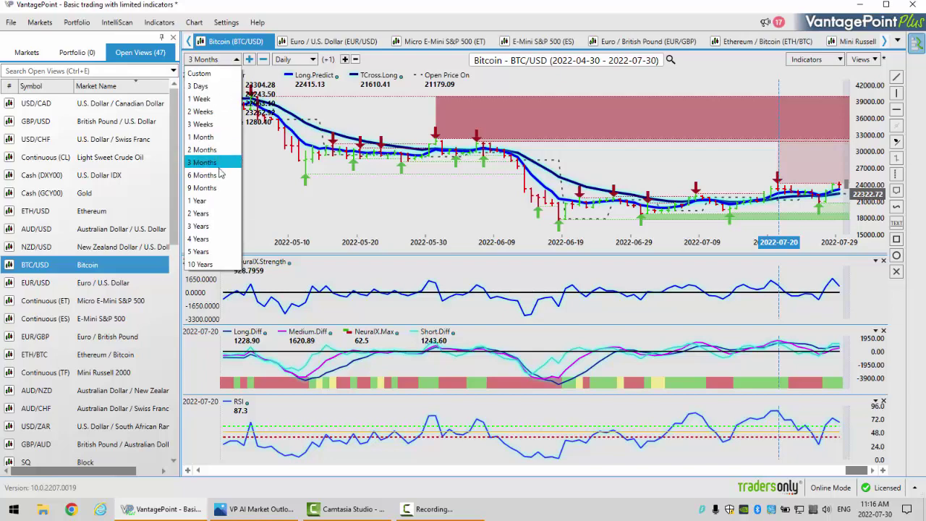
{"action": "left_click", "coordinate": [203, 175]}
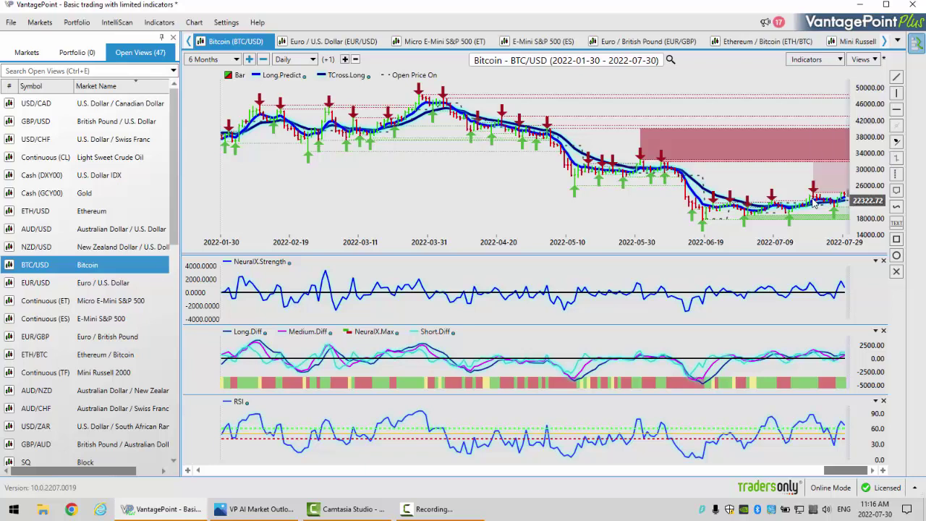
{"action": "mouse_move", "coordinate": [816, 207]}
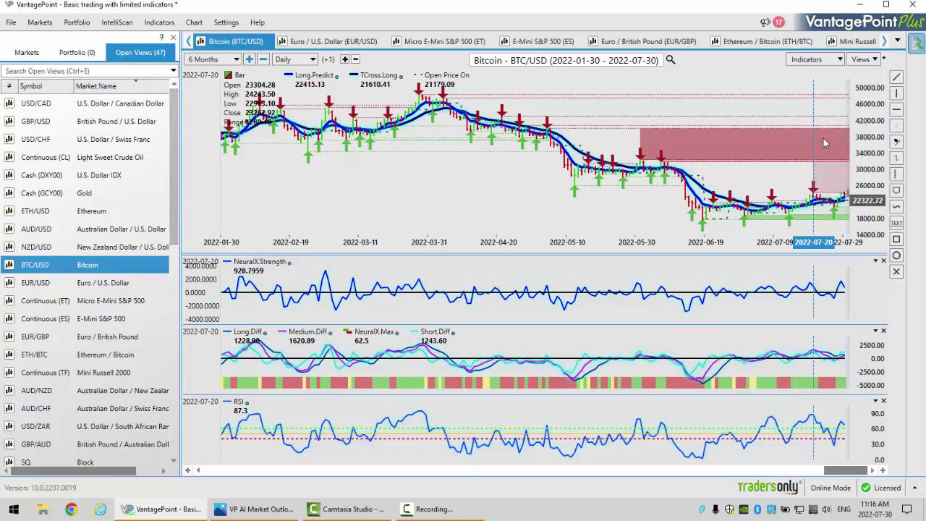
{"action": "mouse_move", "coordinate": [848, 206]}
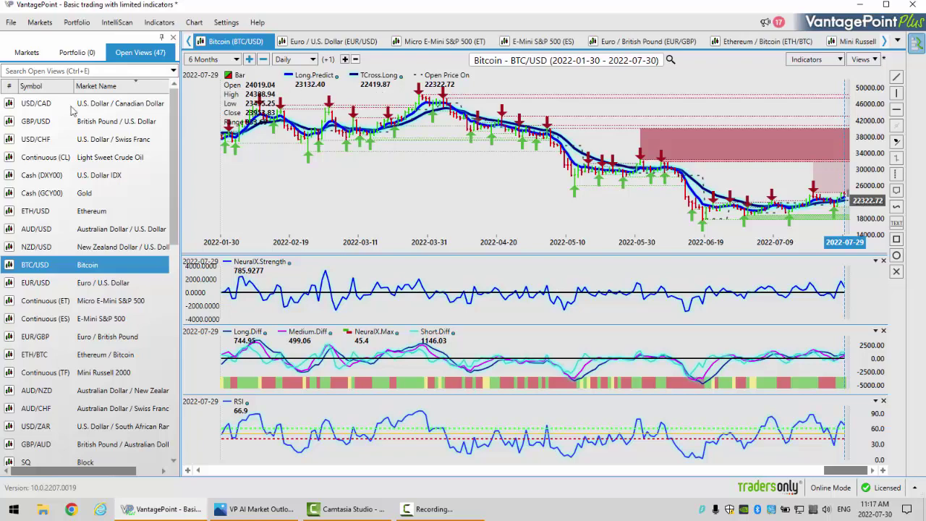
{"action": "left_click", "coordinate": [108, 285]}
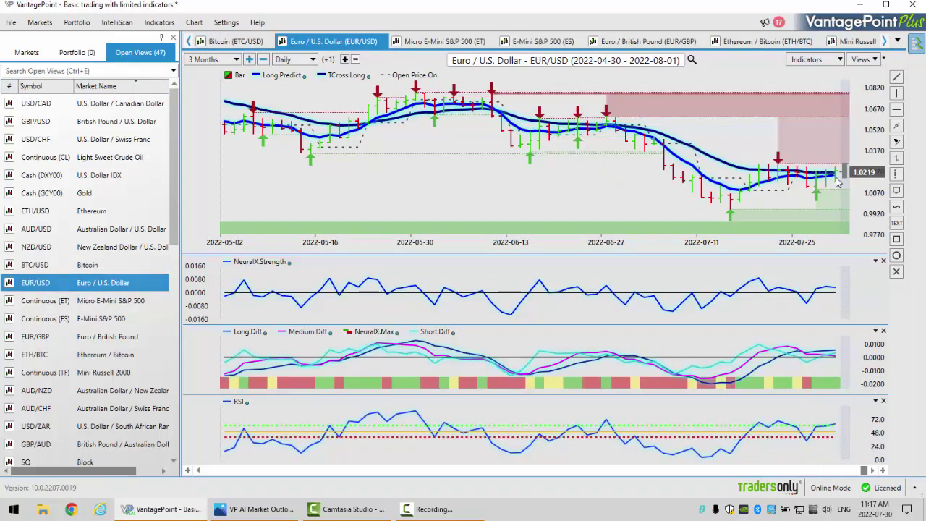
{"action": "mouse_move", "coordinate": [839, 181]}
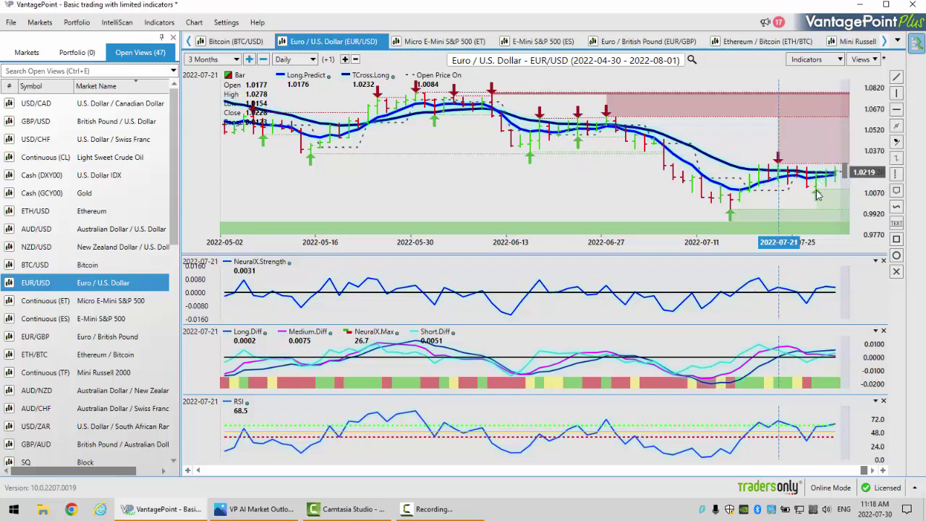
{"action": "left_click", "coordinate": [818, 194]}
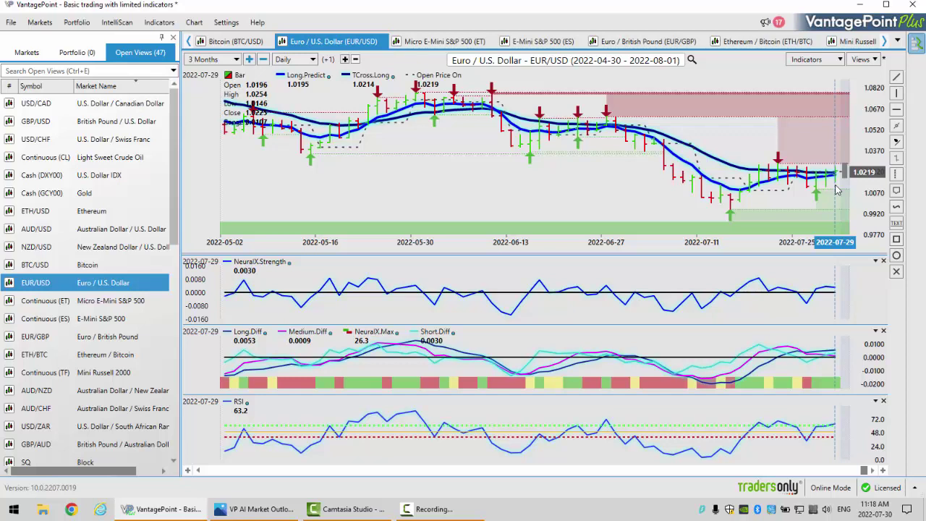
{"action": "mouse_move", "coordinate": [762, 175]}
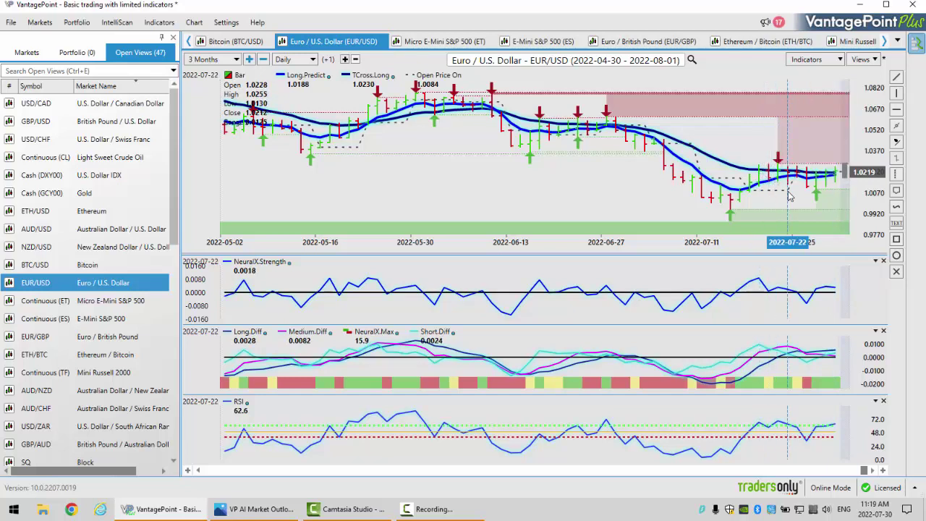
{"action": "mouse_move", "coordinate": [800, 183]}
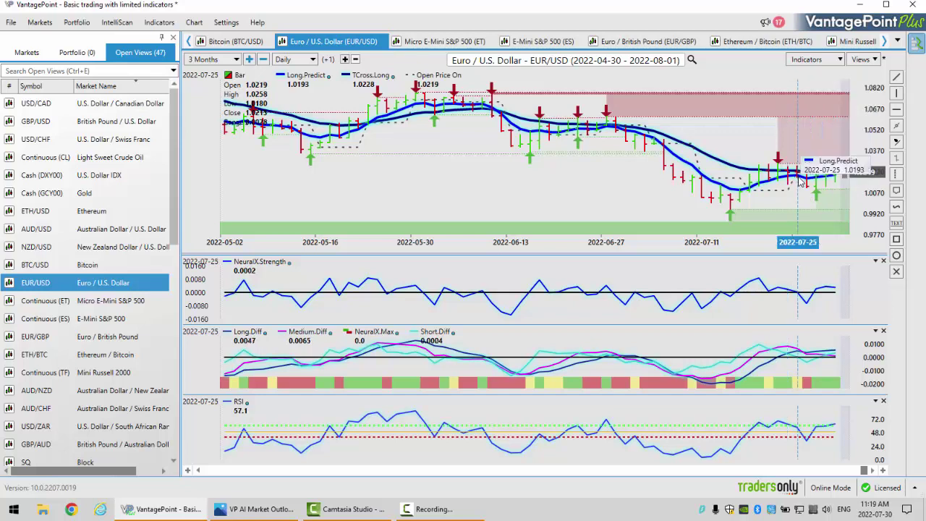
{"action": "mouse_move", "coordinate": [839, 185]}
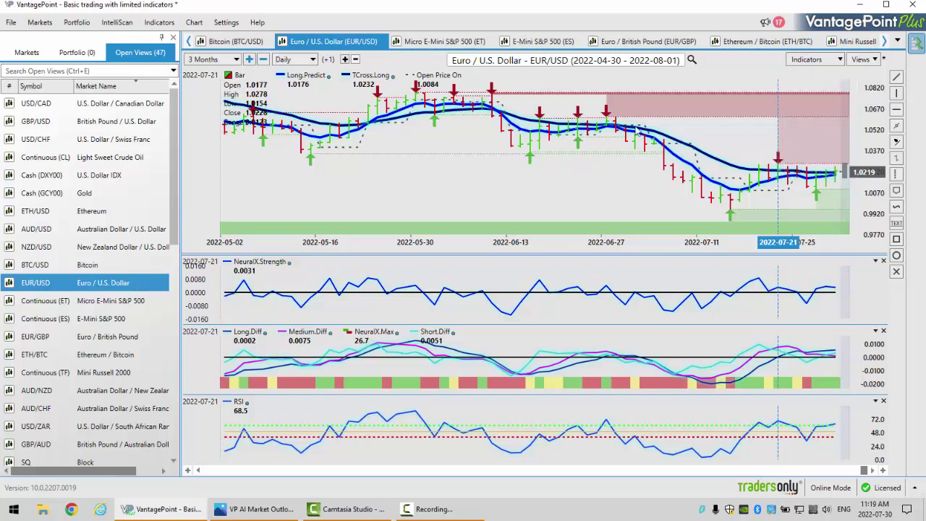
{"action": "mouse_move", "coordinate": [607, 130]}
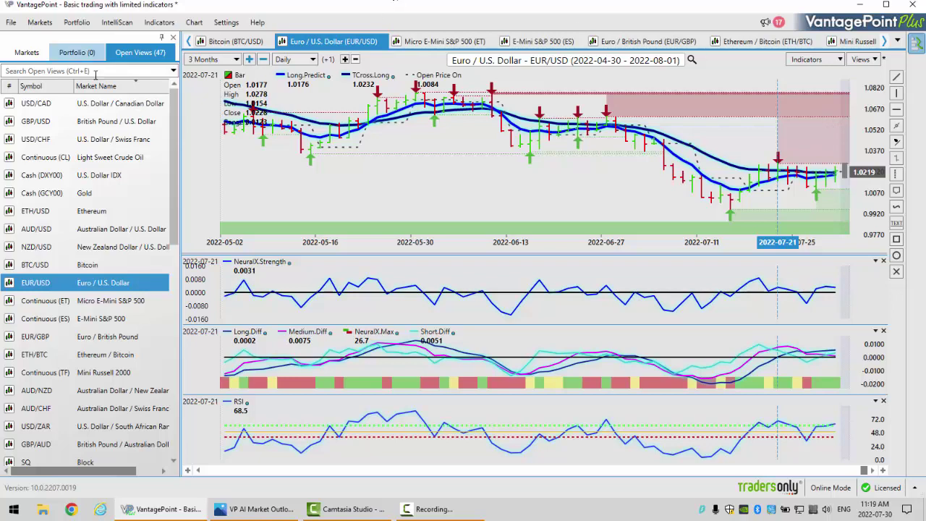
Open the USD/CHF chart and read the 2022-07-21, 2022-06-29 and 2022-07-26 bars.
{"action": "left_click", "coordinate": [121, 141]}
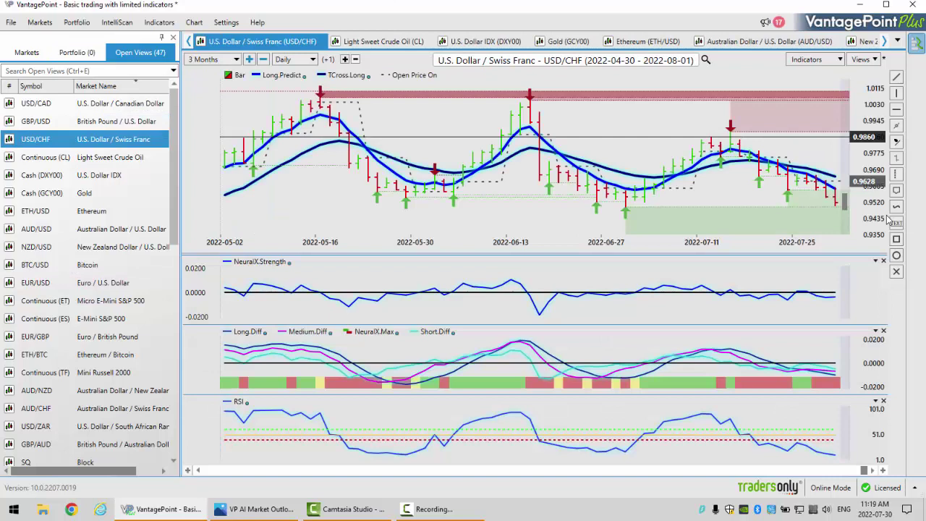
{"action": "mouse_move", "coordinate": [839, 201]}
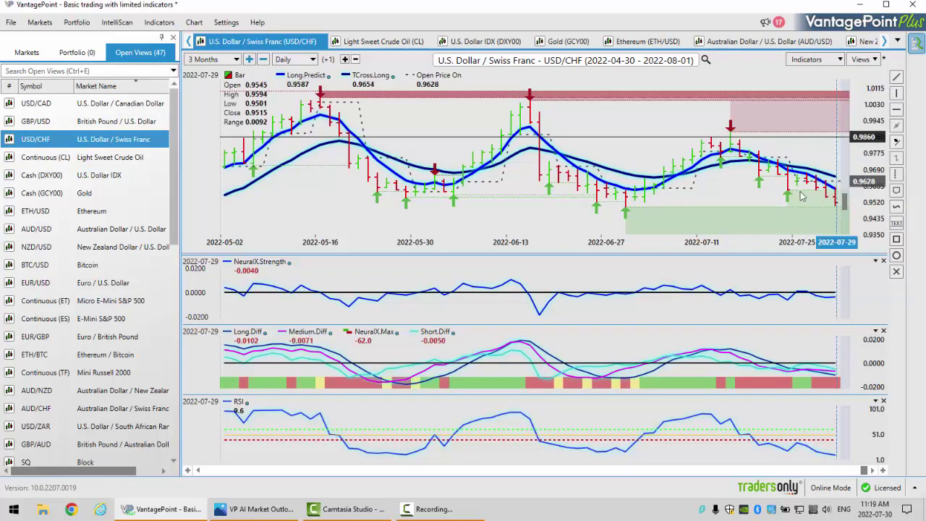
{"action": "left_click", "coordinate": [780, 176]}
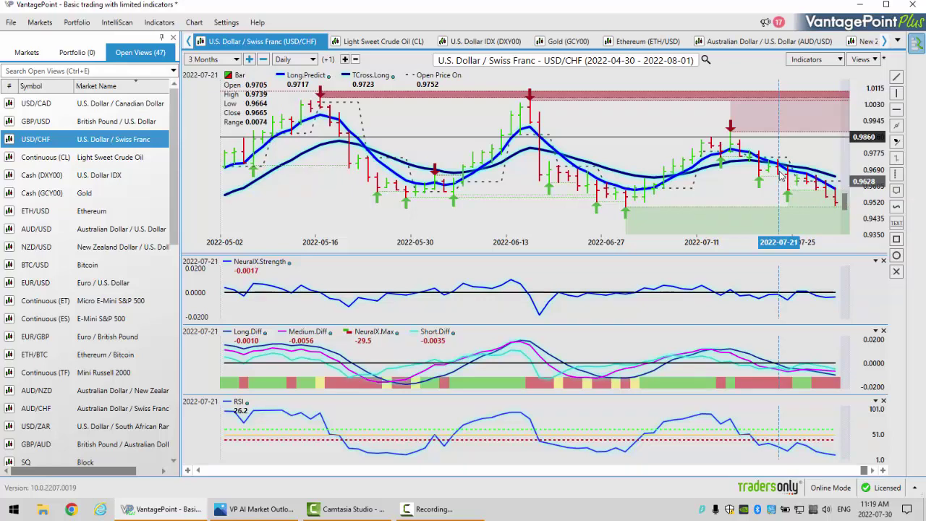
{"action": "left_click", "coordinate": [628, 203]}
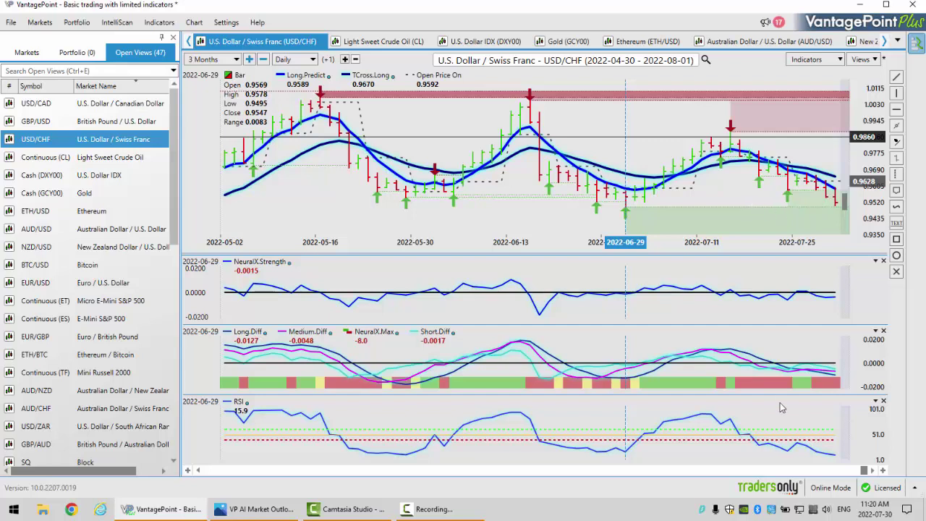
{"action": "left_click", "coordinate": [809, 380]}
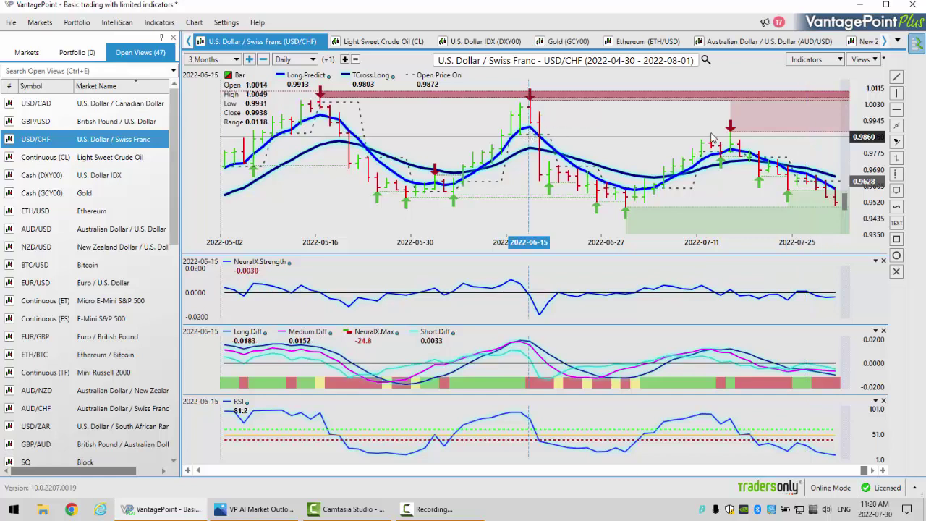
Recheck the USD/CHF readings for 2022-07-14, 2022-07-29 and 2022-07-26 (RSI 28.0).
{"action": "mouse_move", "coordinate": [733, 145]}
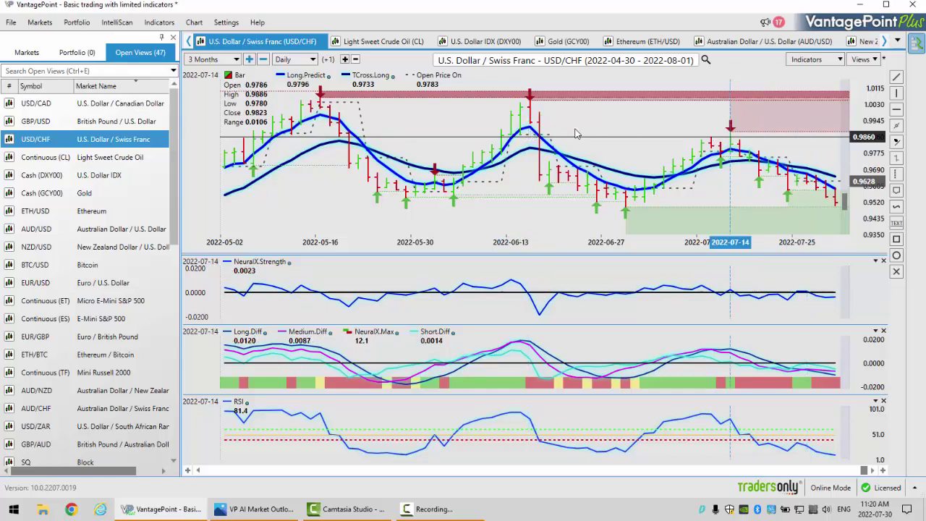
{"action": "mouse_move", "coordinate": [322, 110]}
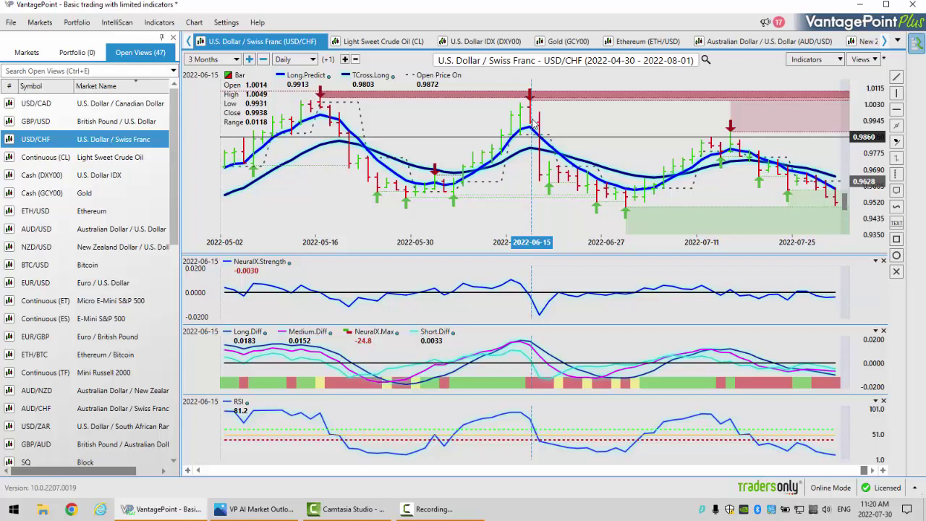
{"action": "left_click", "coordinate": [734, 147]}
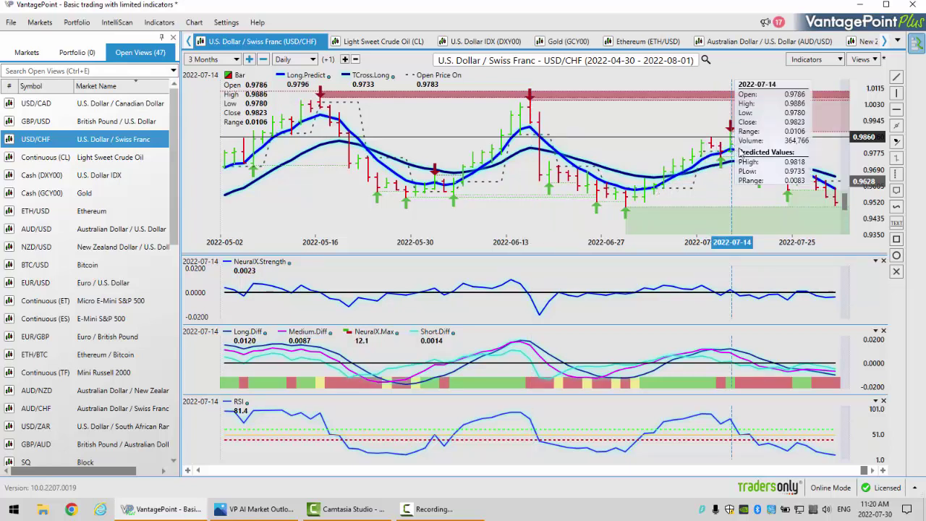
{"action": "left_click", "coordinate": [840, 206]}
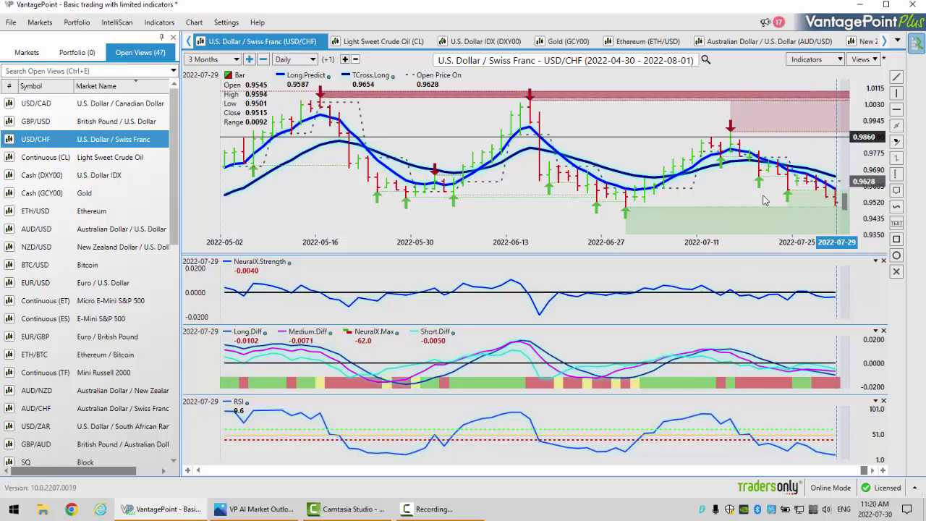
{"action": "left_click", "coordinate": [811, 378]}
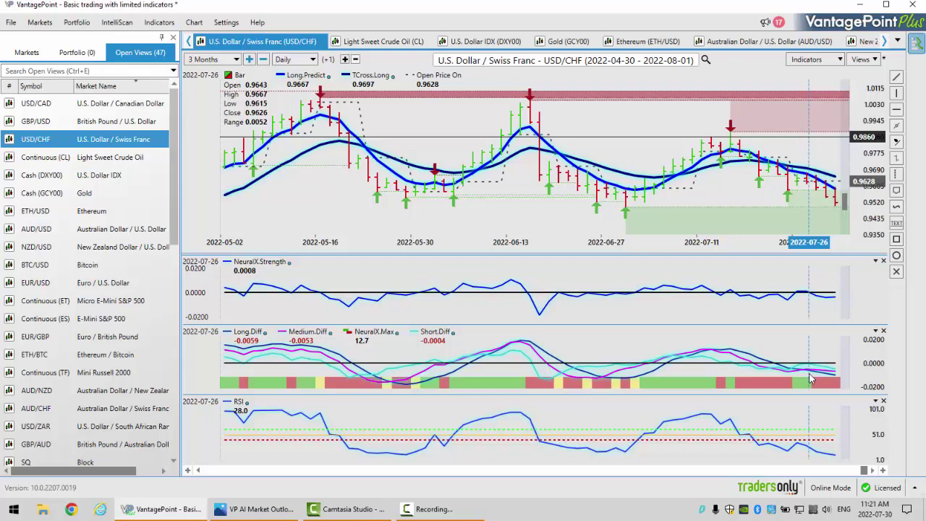
Open the GBP/USD chart and view its predicted values for 2022-08-01.
{"action": "left_click", "coordinate": [91, 123]}
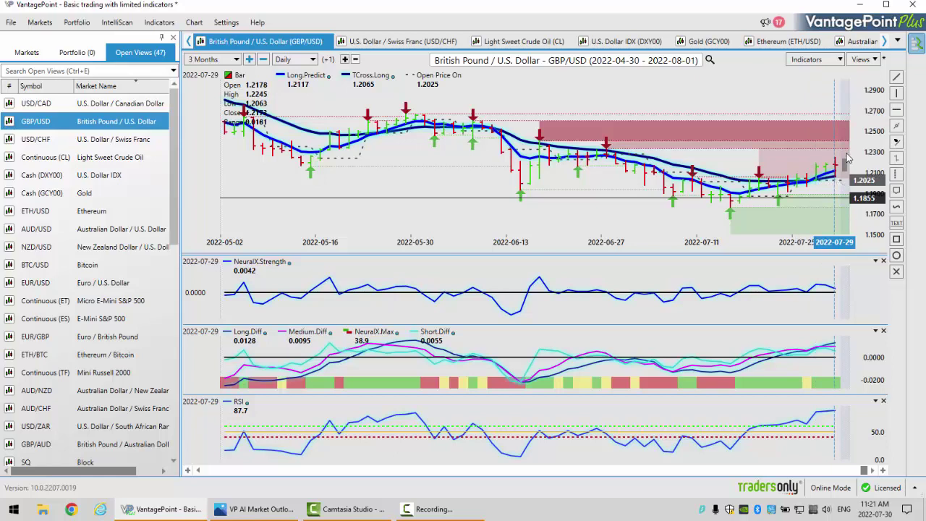
{"action": "mouse_move", "coordinate": [846, 165]}
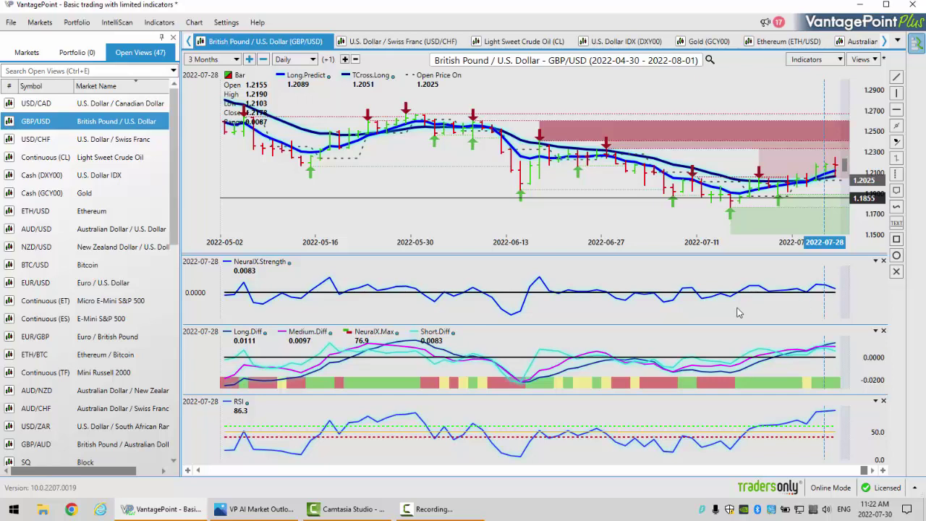
Recheck the GBP/USD bars for 2022-07-29 and 2022-06-27, then open the USD/JPY chart.
{"action": "left_click", "coordinate": [838, 181]}
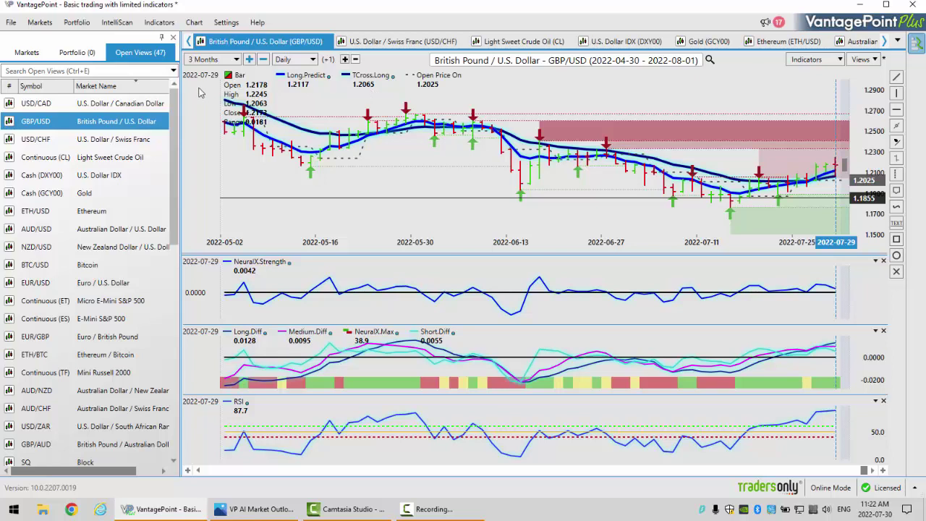
{"action": "left_click", "coordinate": [608, 159]}
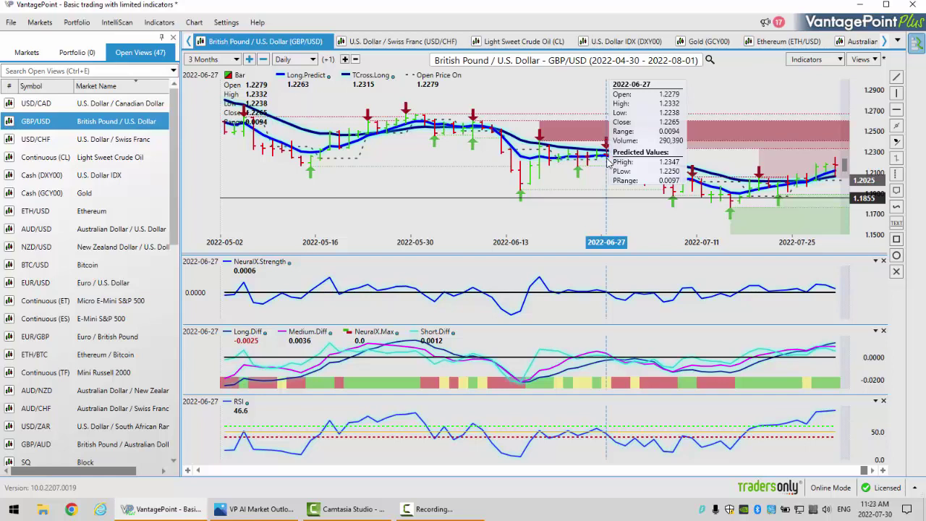
{"action": "left_click", "coordinate": [836, 184]}
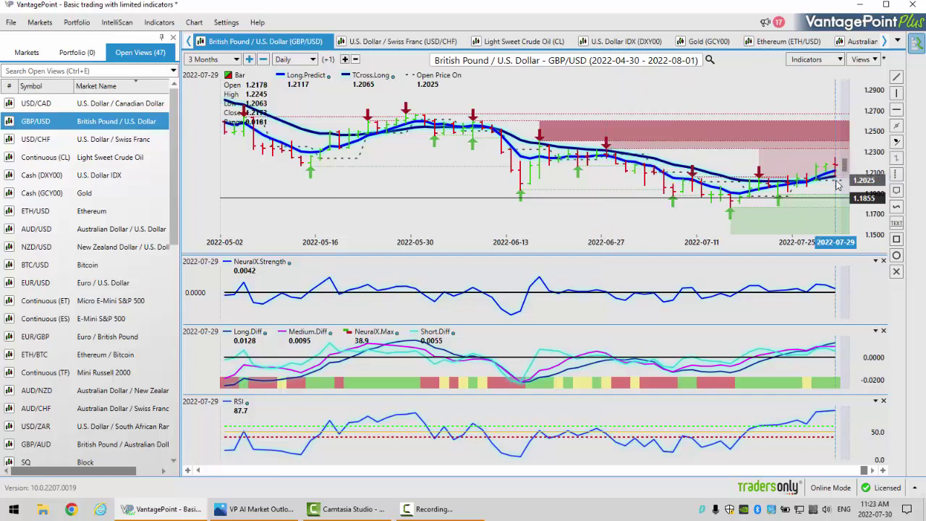
{"action": "mouse_move", "coordinate": [837, 185]}
{"action": "left_click_drag", "start_coordinate": [173, 196], "coordinate": [165, 450]}
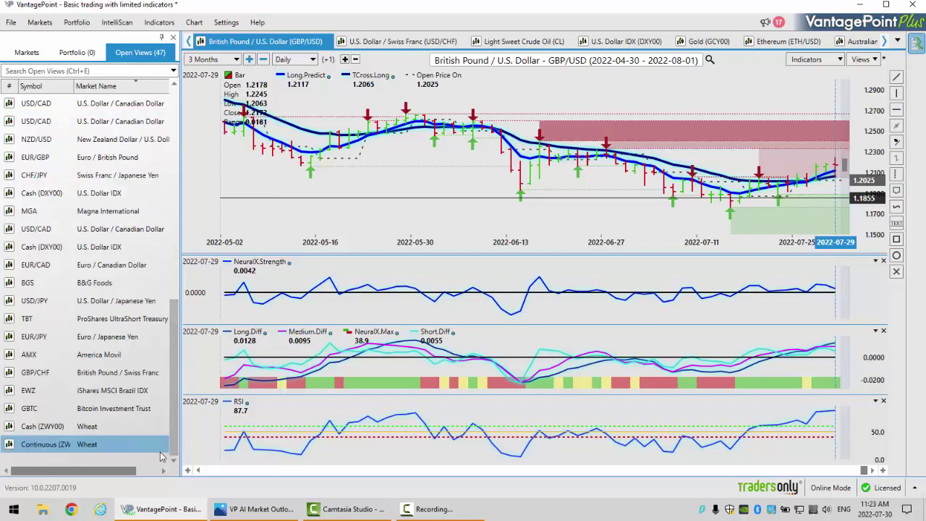
{"action": "left_click", "coordinate": [120, 306]}
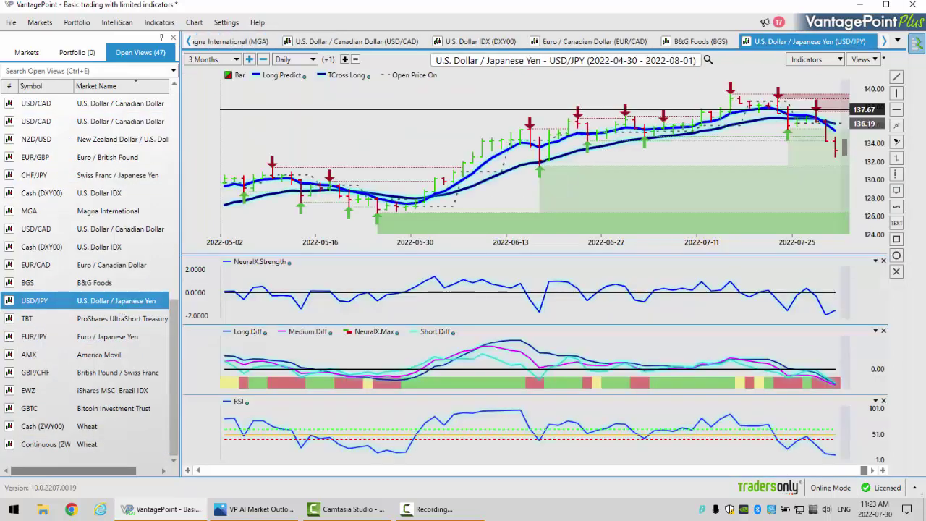
Show the USD/JPY 2022-07-29 readings: Long.Predict 135.38, TCross.Long 136.13, RSI 10.0.
{"action": "left_click", "coordinate": [733, 114]}
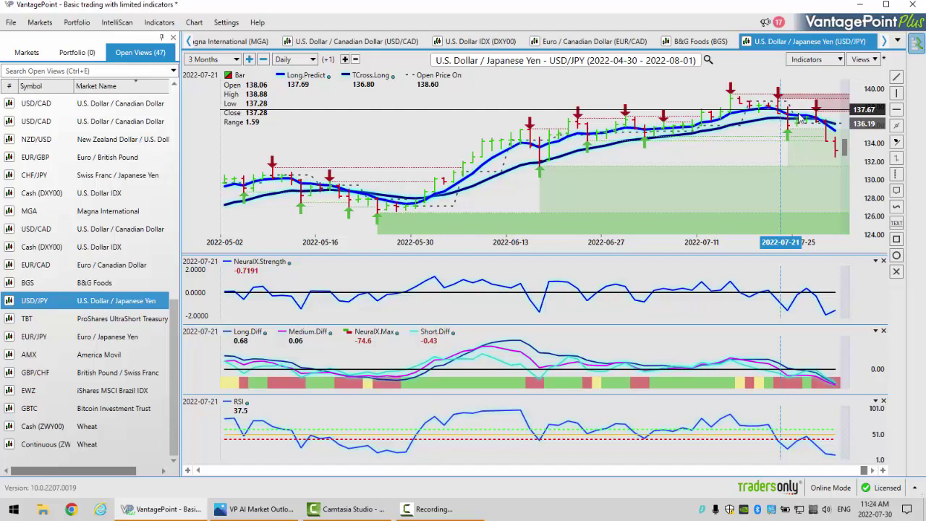
{"action": "left_click", "coordinate": [838, 134]}
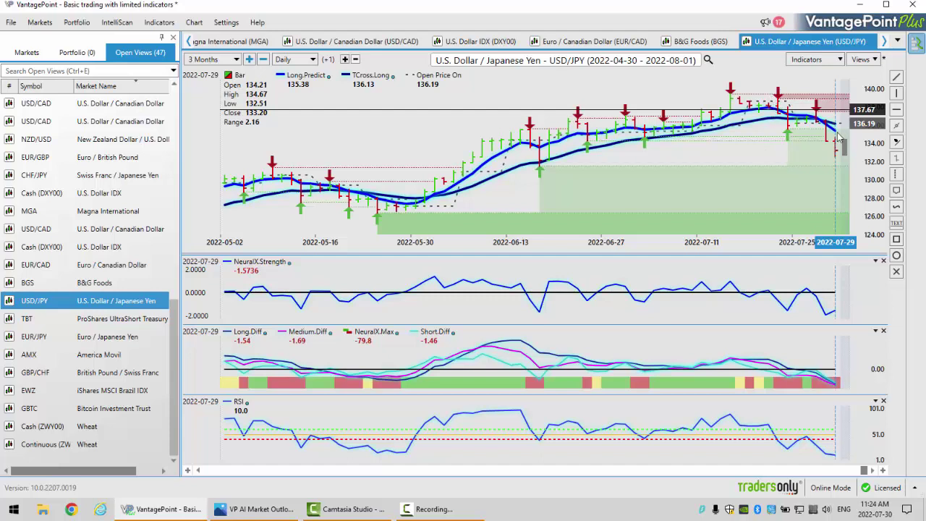
Show the USD/JPY 2022-06-16 readings: Long.Predict 133.52, NeuralX.Max -100.0, RSI 38.4.
{"action": "mouse_move", "coordinate": [838, 138]}
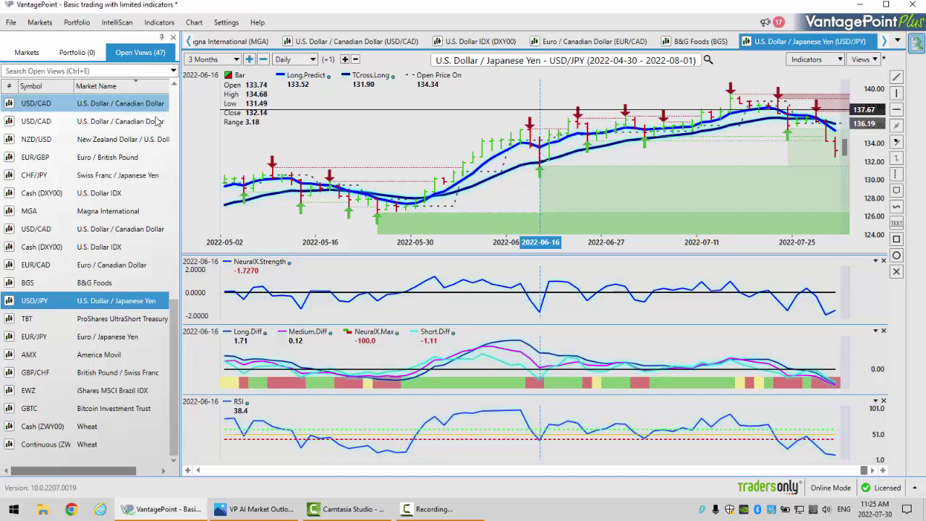
Open the USD/CAD daily chart and show its 2022-07-29 readings: Long.Predict 1.2838, RSI 15.7.
{"action": "left_click", "coordinate": [132, 121]}
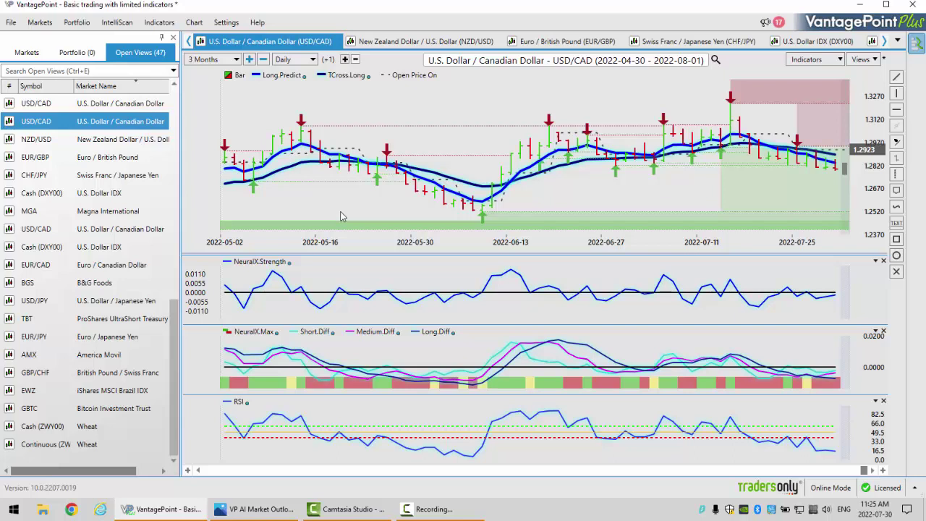
{"action": "mouse_move", "coordinate": [735, 147]}
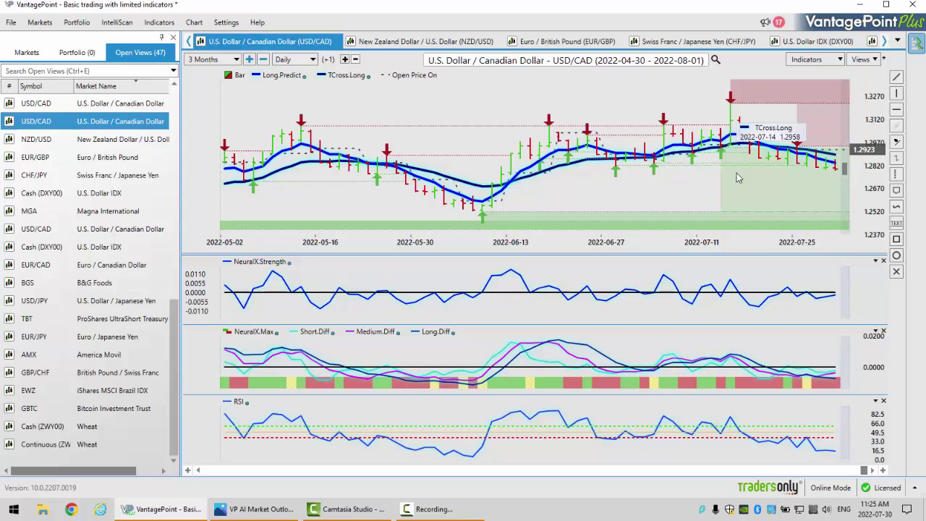
{"action": "left_click", "coordinate": [819, 383]}
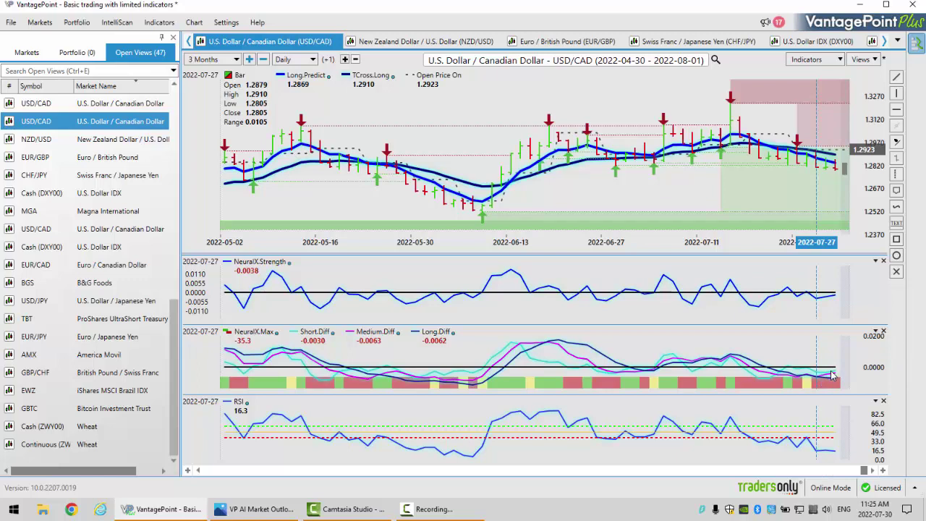
{"action": "mouse_move", "coordinate": [831, 379]}
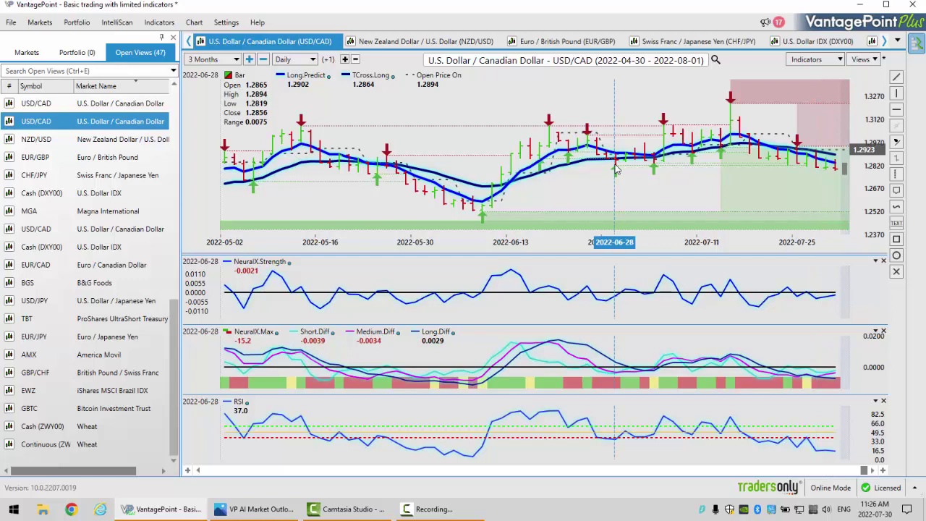
{"action": "mouse_move", "coordinate": [836, 169]}
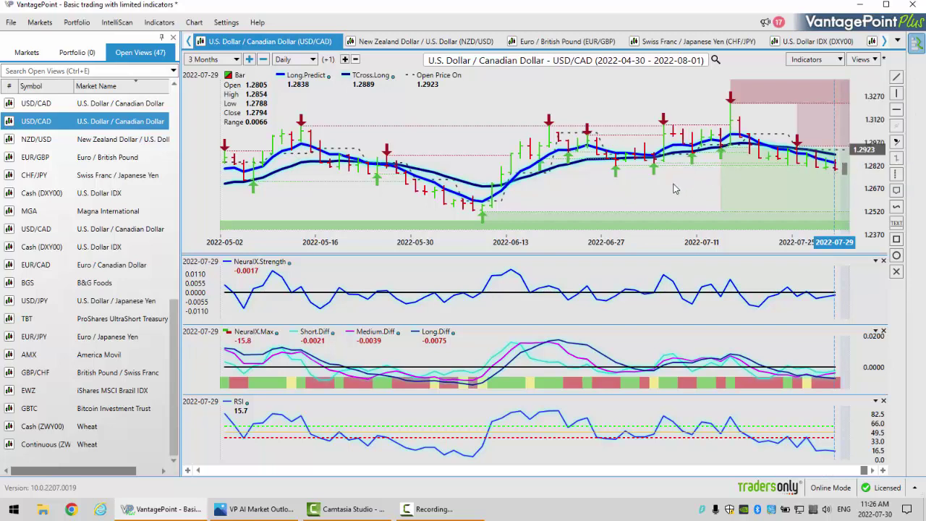
{"action": "mouse_move", "coordinate": [813, 300]}
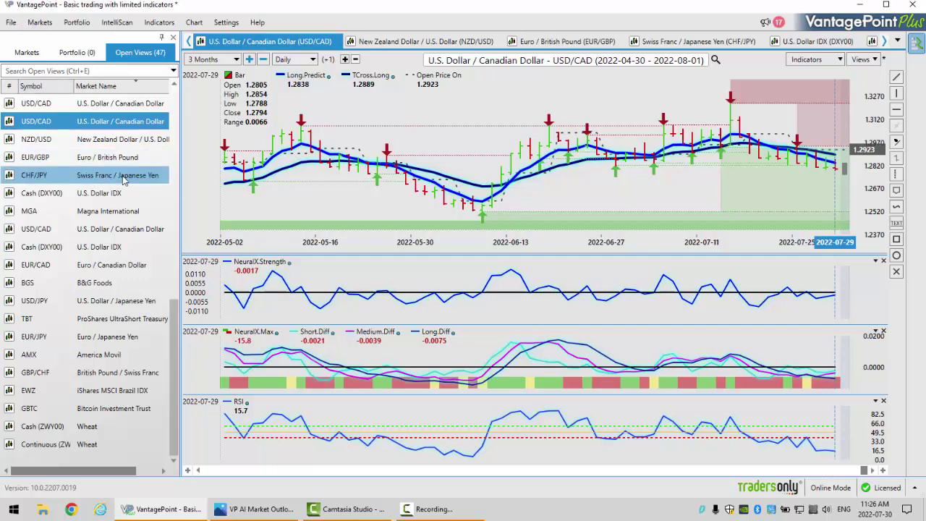
Open the AUD/USD chart and show its 2022-07-26 readings: Long.Predict 0.6908, RSI 84.5.
{"action": "left_click_drag", "start_coordinate": [175, 346], "coordinate": [158, 109]}
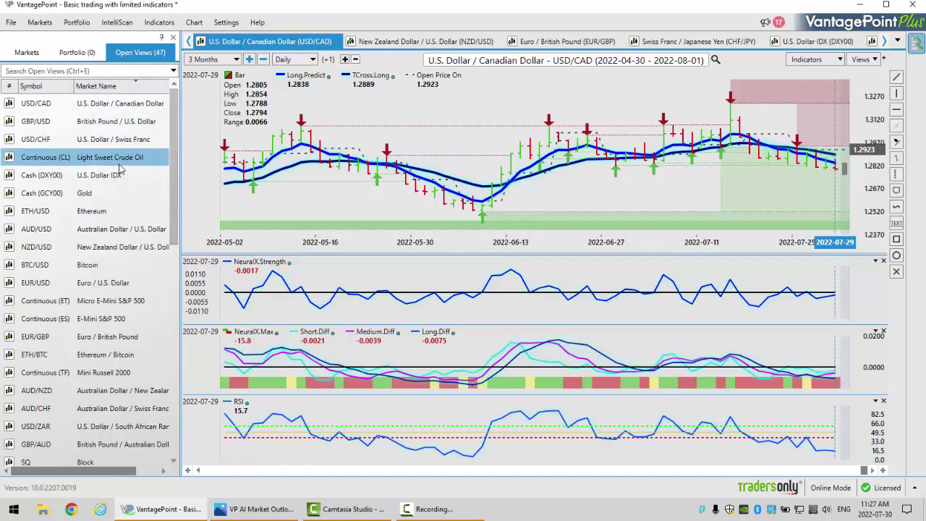
{"action": "left_click", "coordinate": [121, 235]}
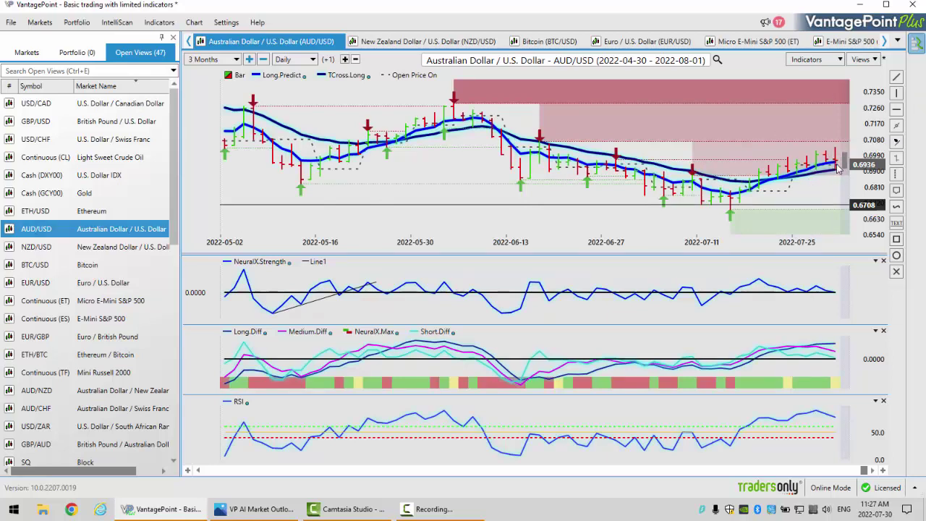
{"action": "mouse_move", "coordinate": [838, 172]}
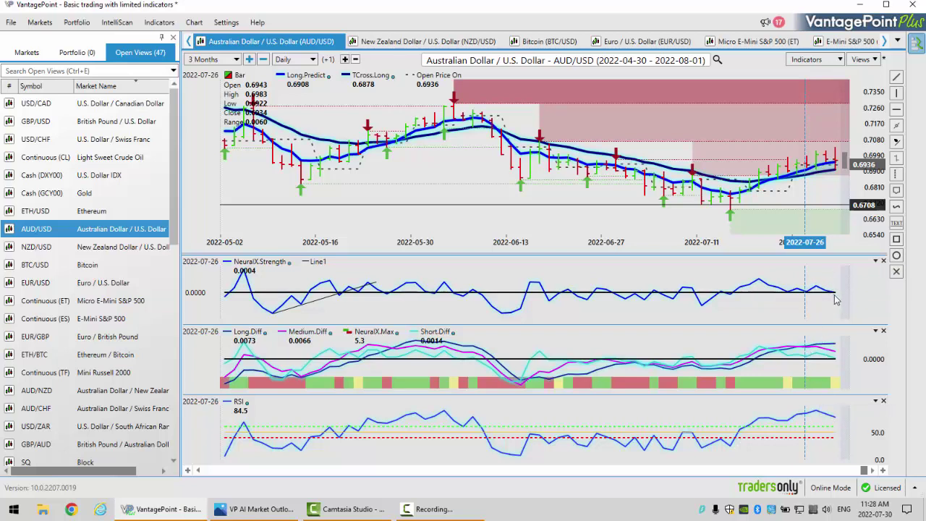
Load the NZD/USD three-month daily chart from the Open Views list.
{"action": "mouse_move", "coordinate": [812, 350]}
{"action": "mouse_move", "coordinate": [541, 150]}
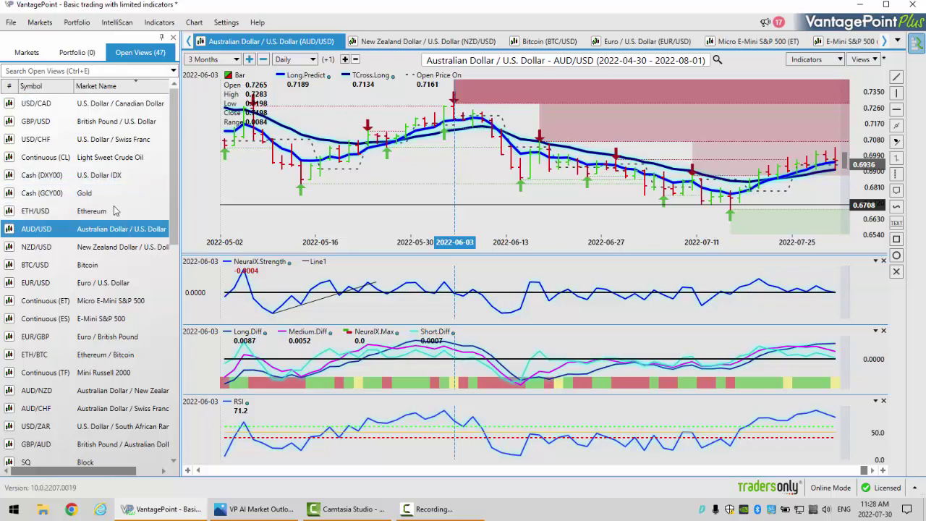
{"action": "left_click", "coordinate": [99, 250]}
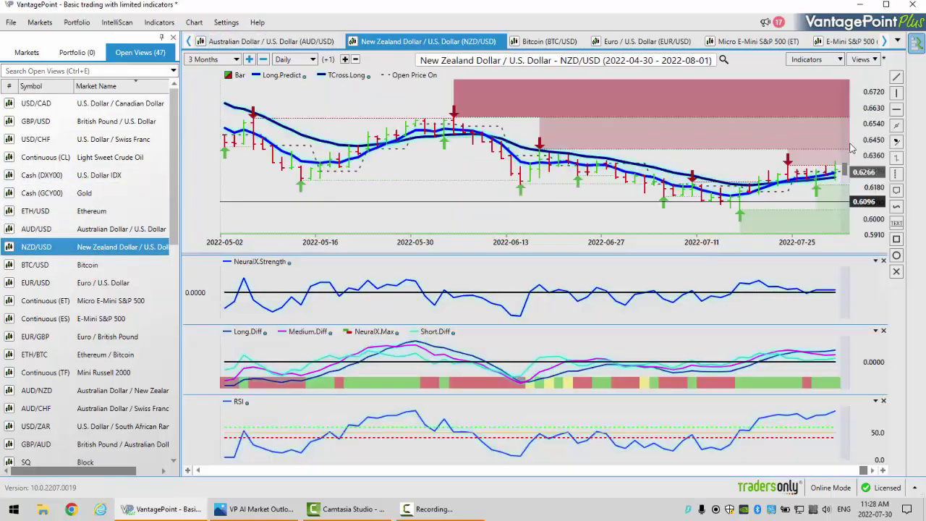
Review NZD/USD readings through 2022-07-29 (RSI 89.6), then bring the AI Market Outlook thumbnail forward.
{"action": "left_click", "coordinate": [791, 179]}
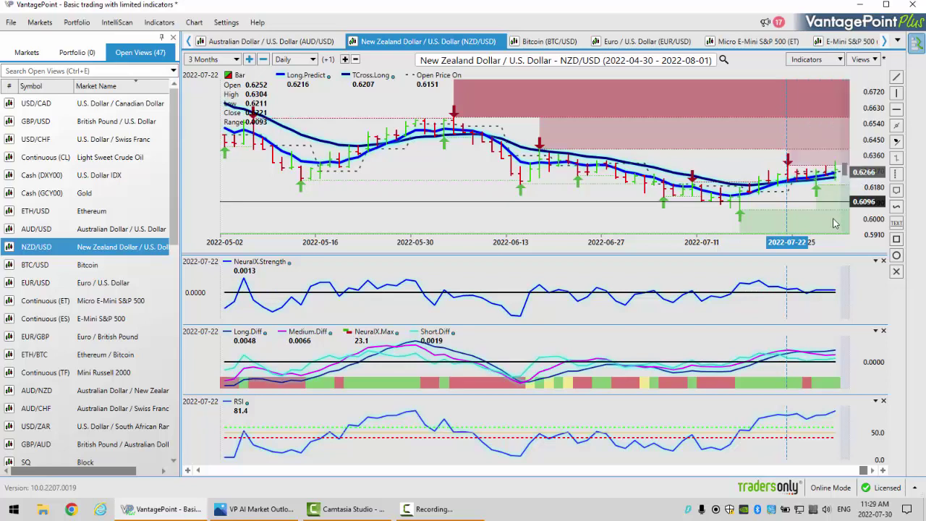
{"action": "left_click", "coordinate": [838, 171]}
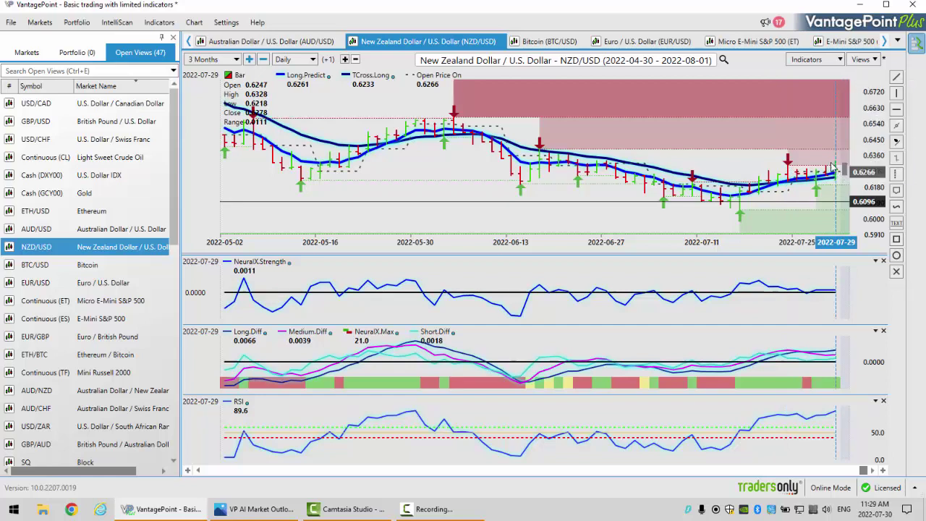
{"action": "mouse_move", "coordinate": [839, 177]}
{"action": "mouse_move", "coordinate": [257, 515]}
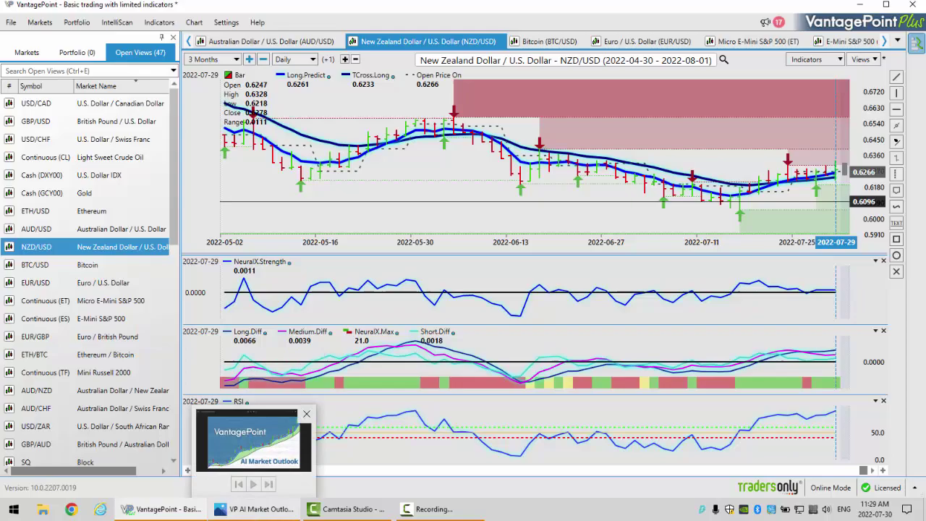
{"action": "left_click", "coordinate": [257, 509]}
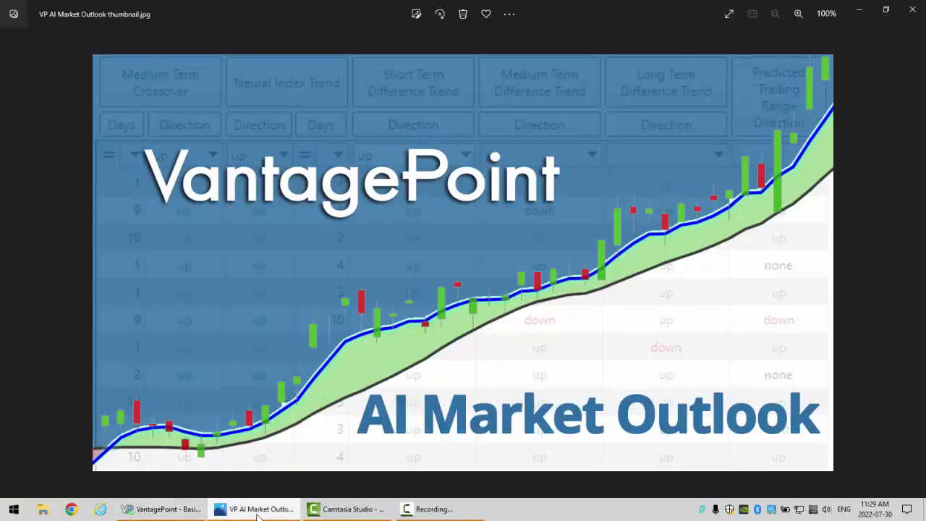